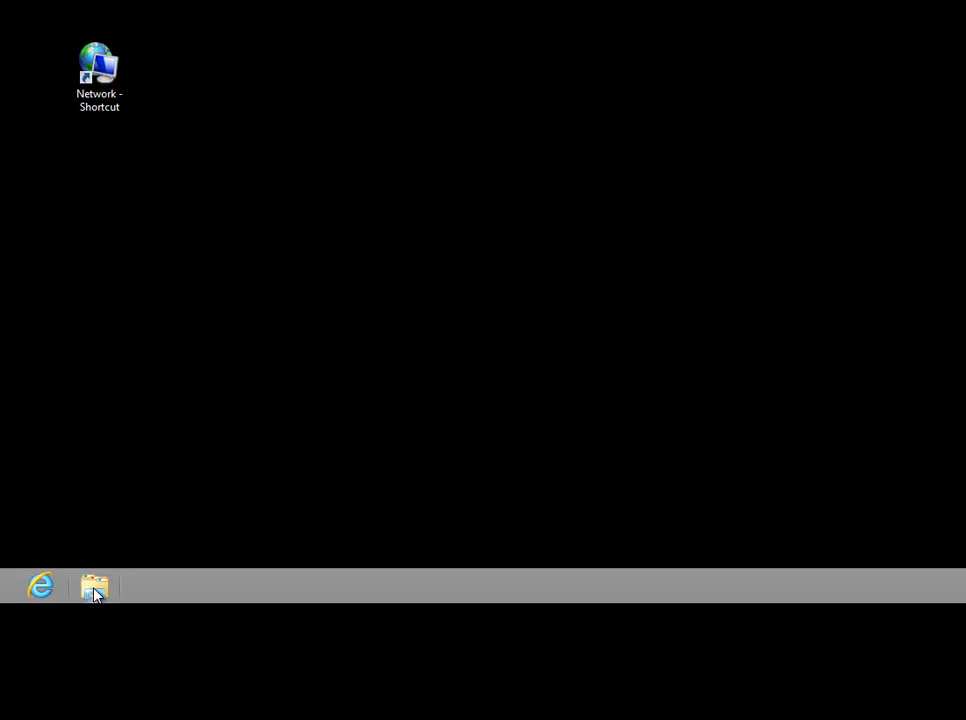
Open File Explorer, show the Documents library, and navigate back and forward through the visited locations.
click(94, 588)
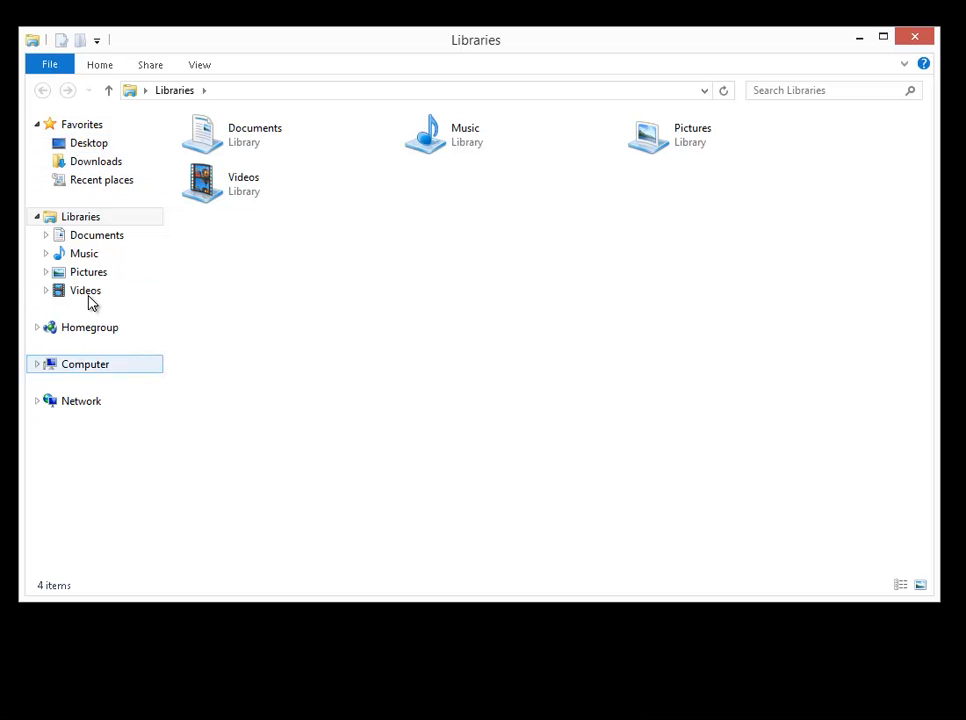
click(52, 244)
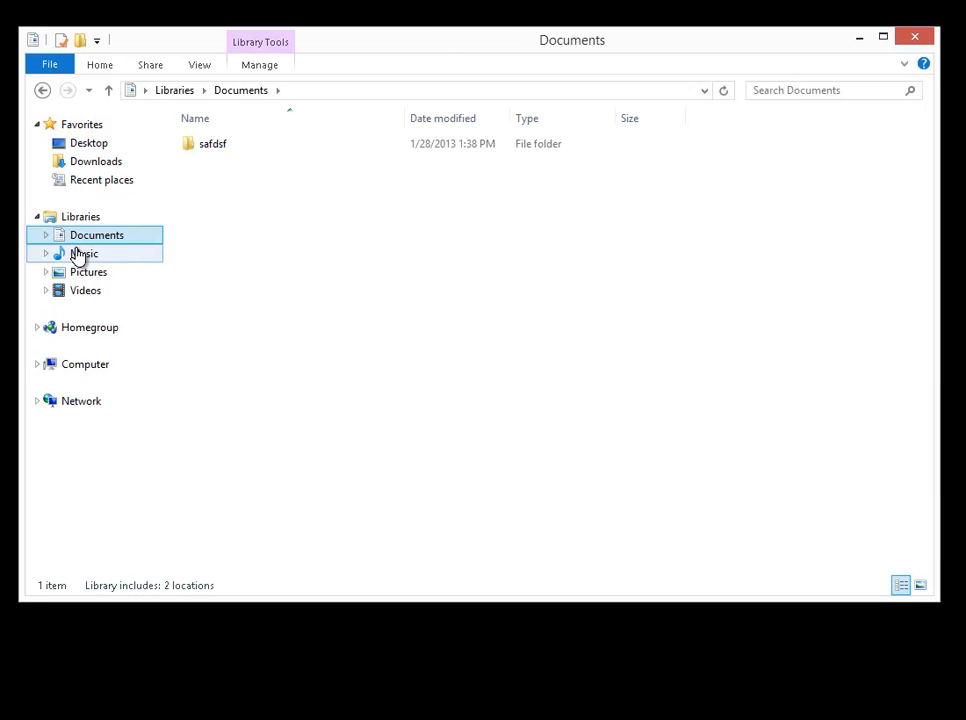
click(44, 92)
click(66, 92)
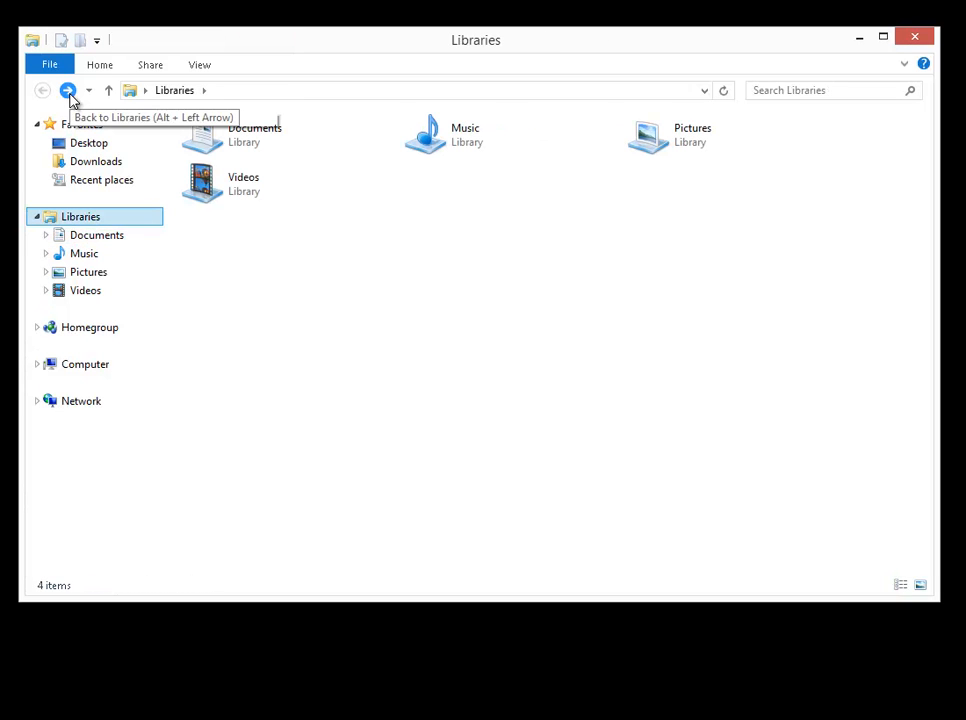
click(68, 92)
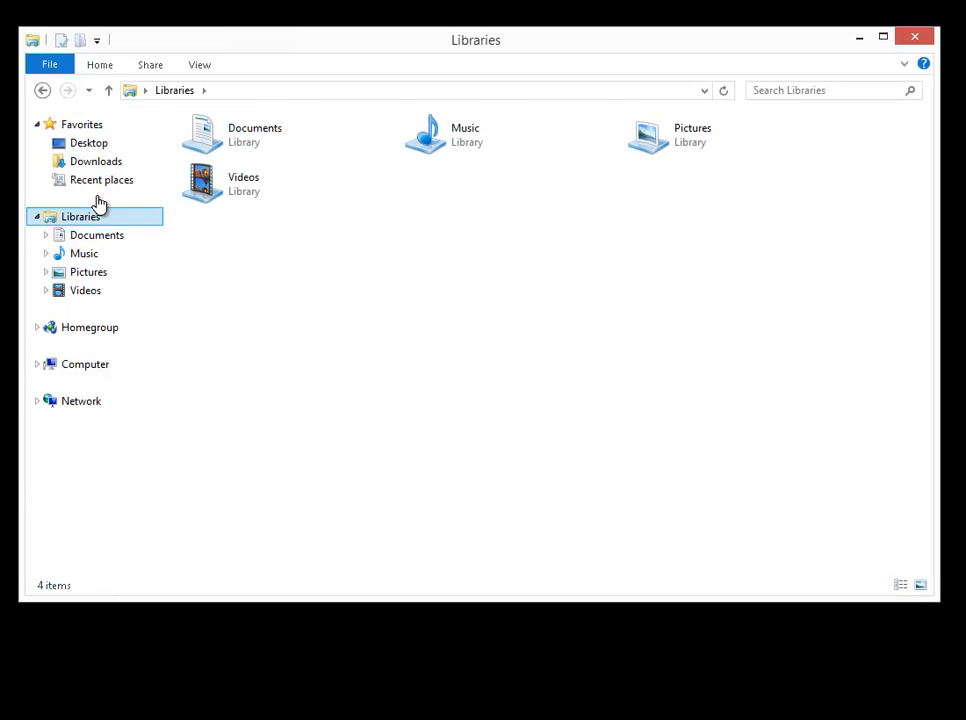
Go up level by level from the Documents library to the Desktop and check the list of recent locations.
click(96, 235)
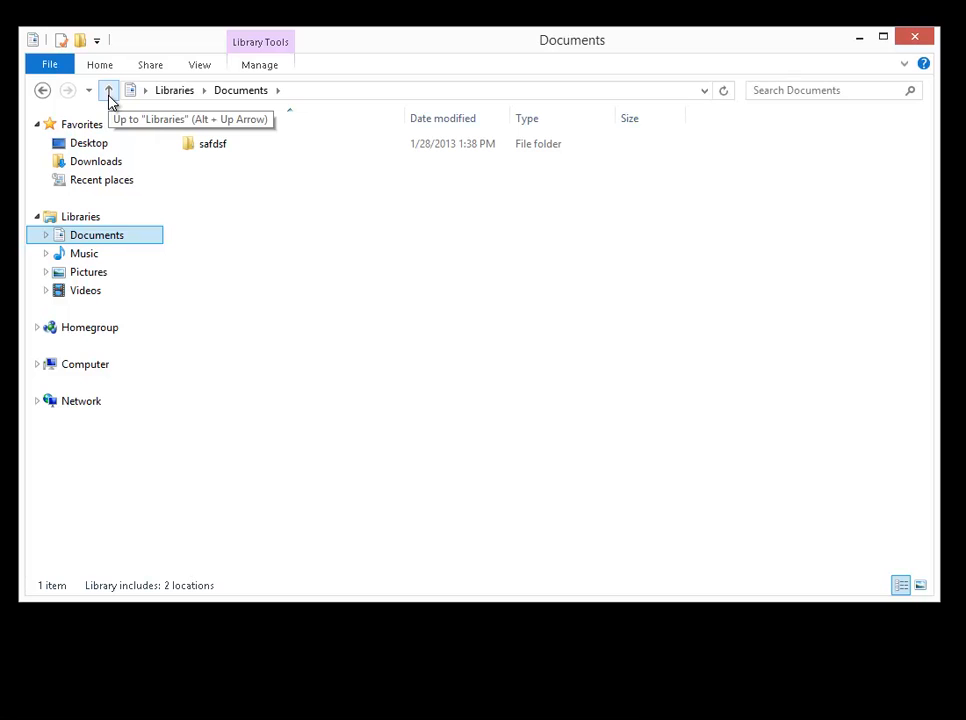
click(109, 92)
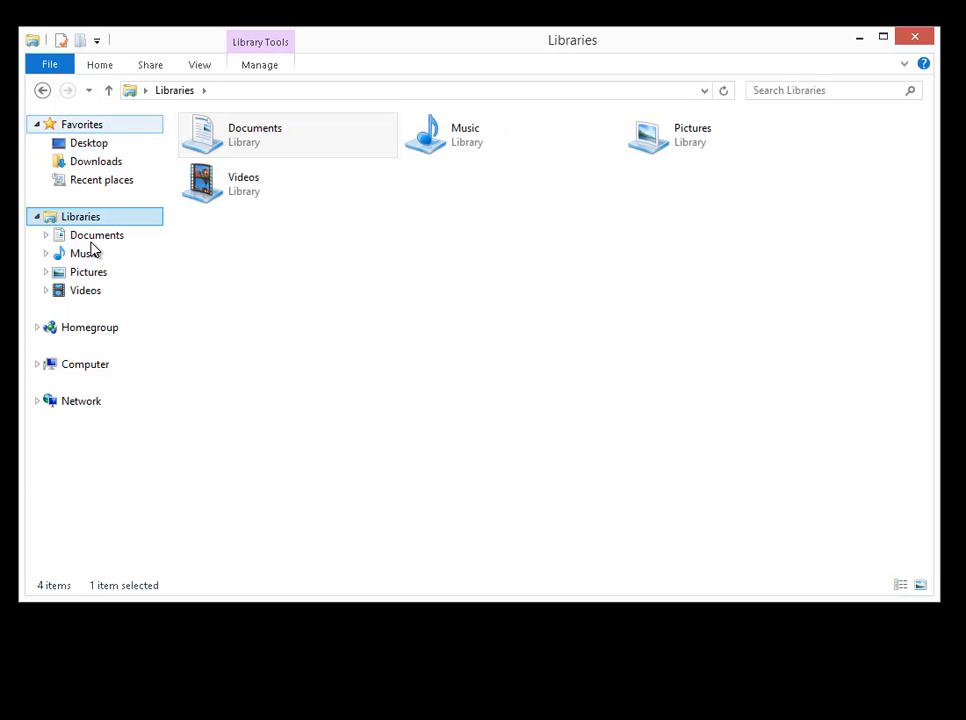
click(109, 92)
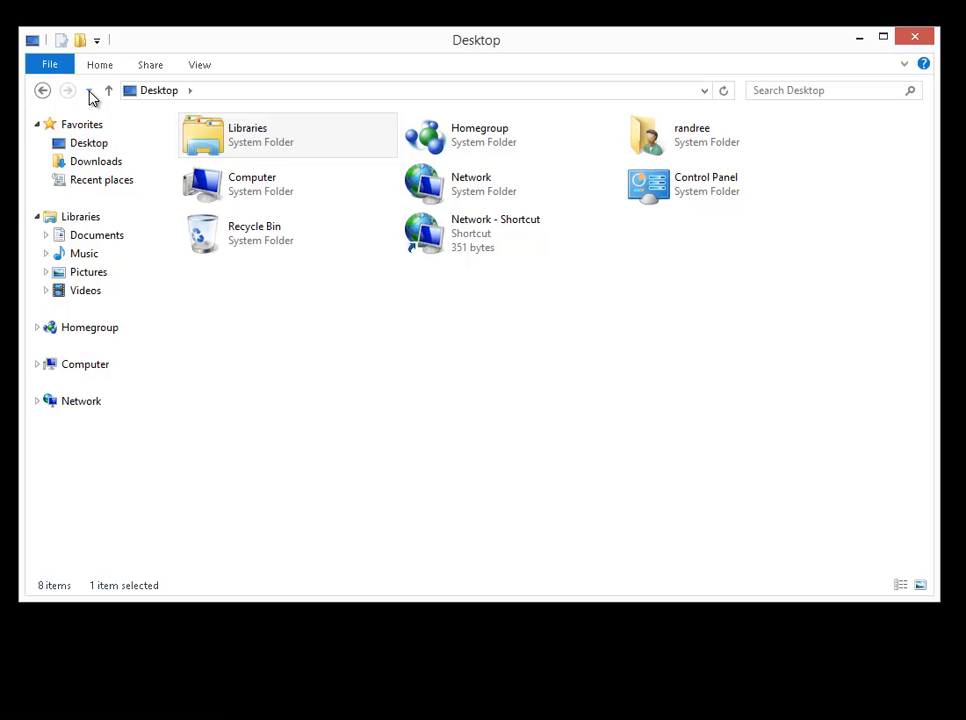
click(90, 91)
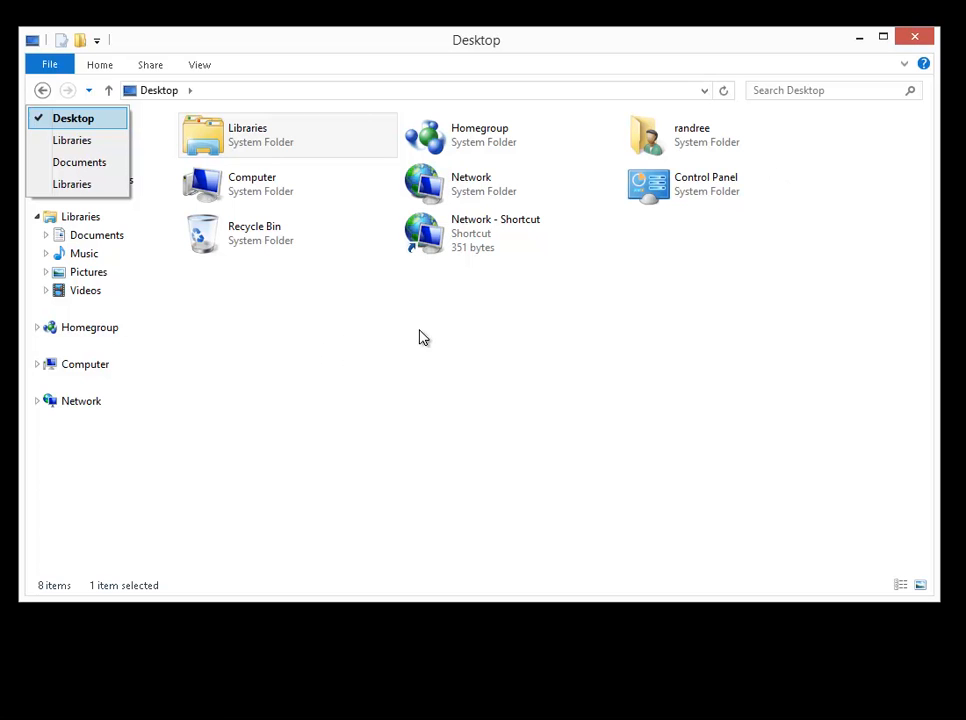
click(494, 332)
click(494, 332)
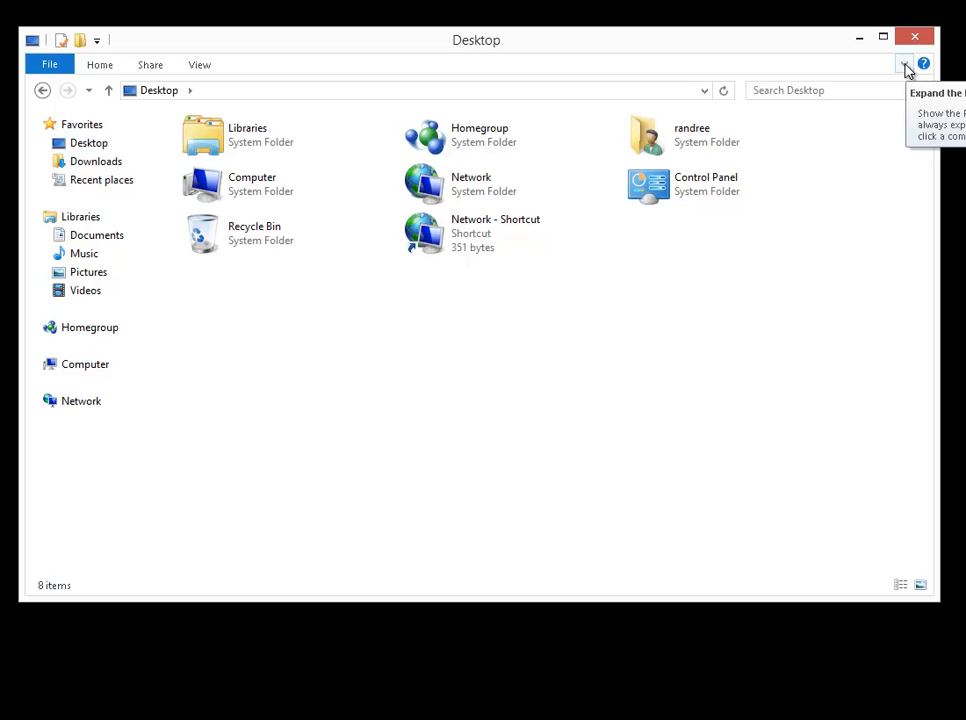
Expand the ribbon and create a folder named docStuff in the Documents library.
click(904, 66)
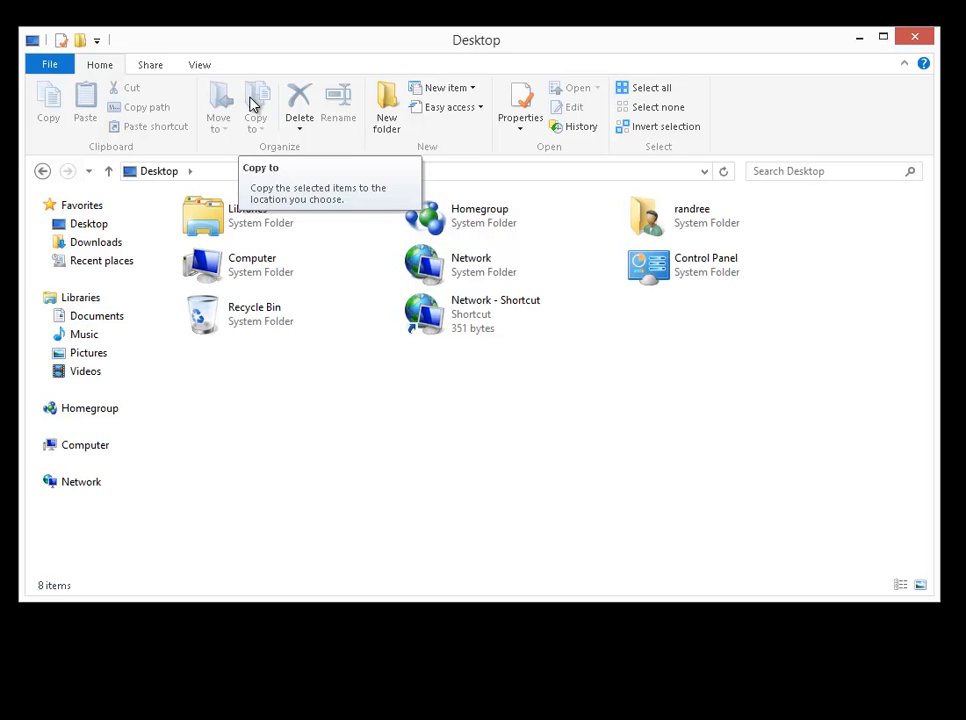
click(107, 318)
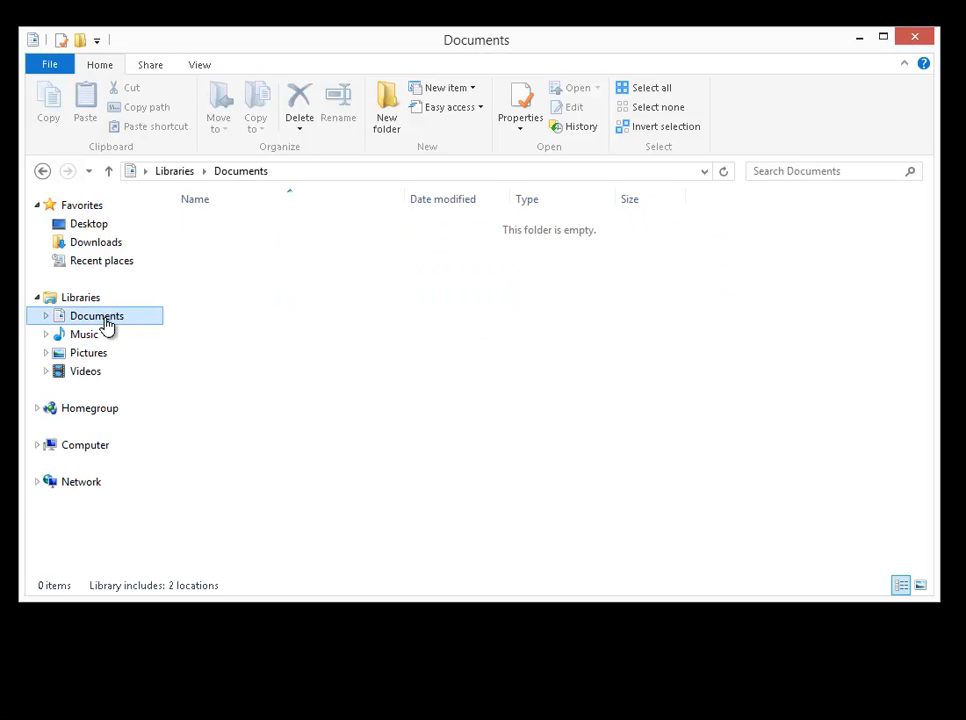
right_click(254, 283)
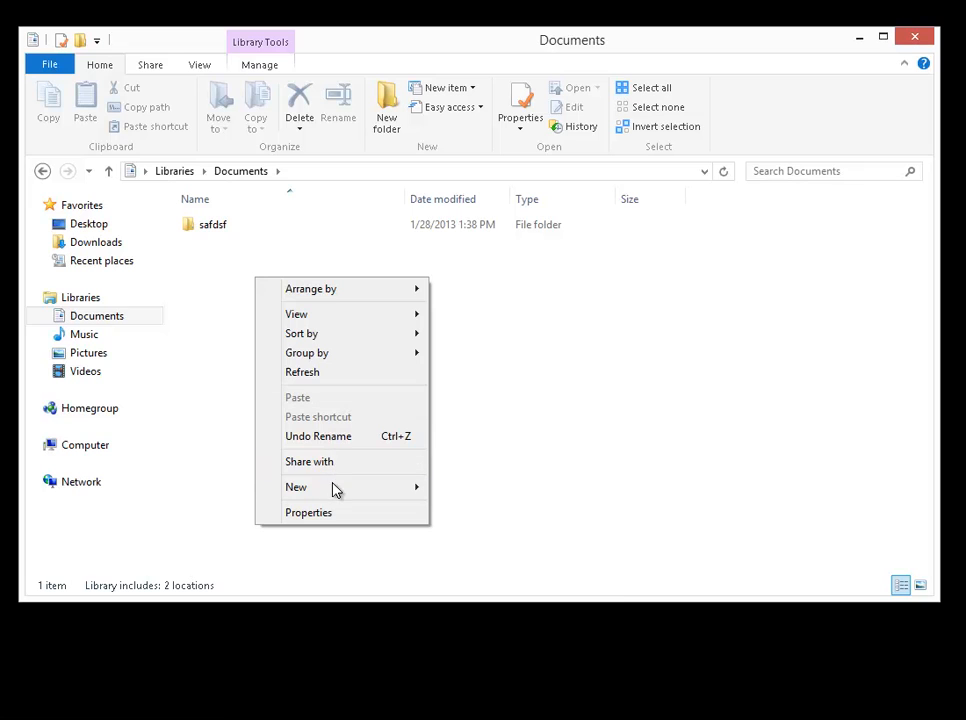
mouse_move(408, 493)
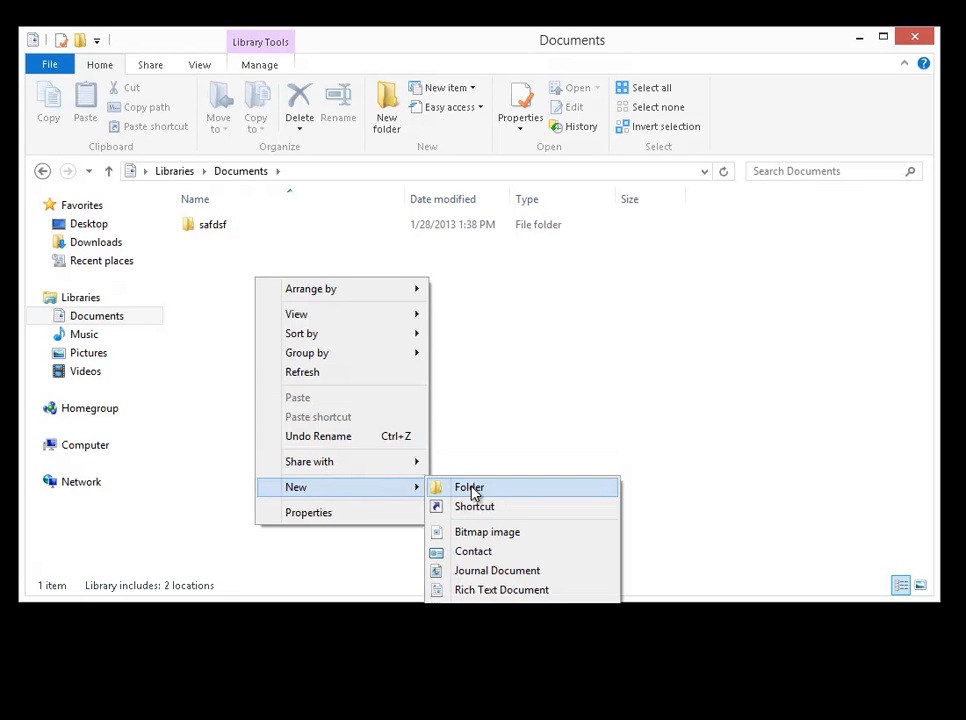
click(470, 489)
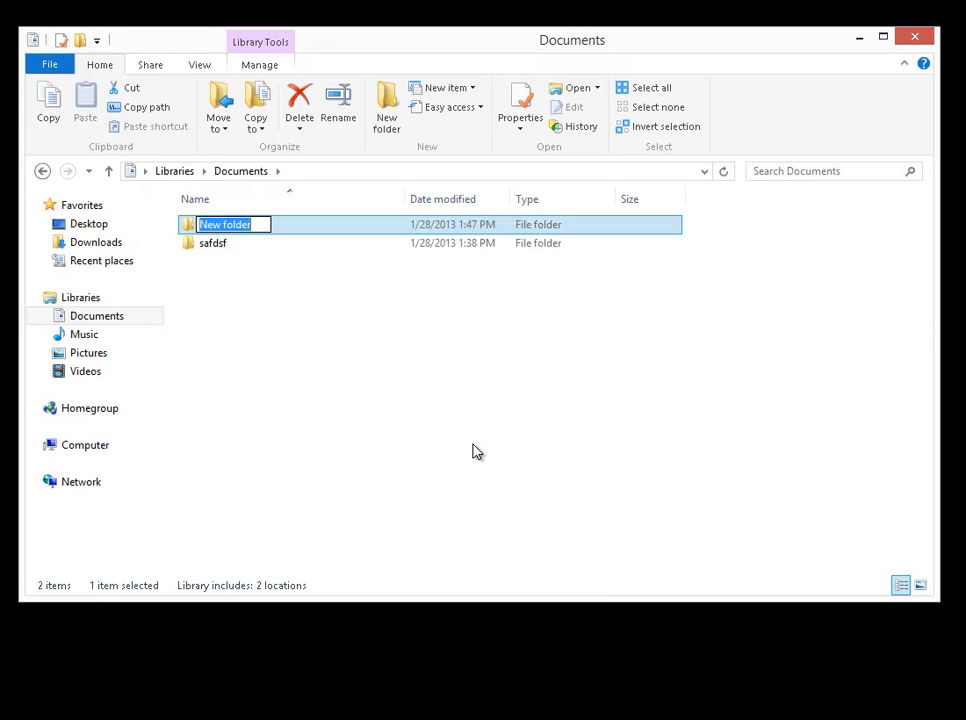
text(doc)
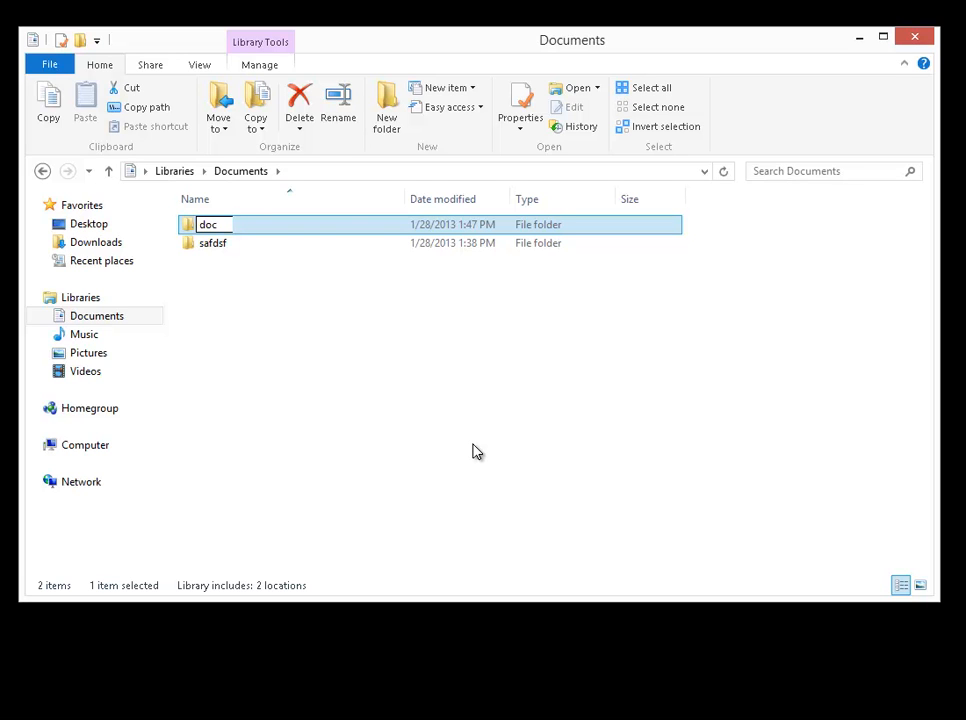
text(Stud)
key(Return)
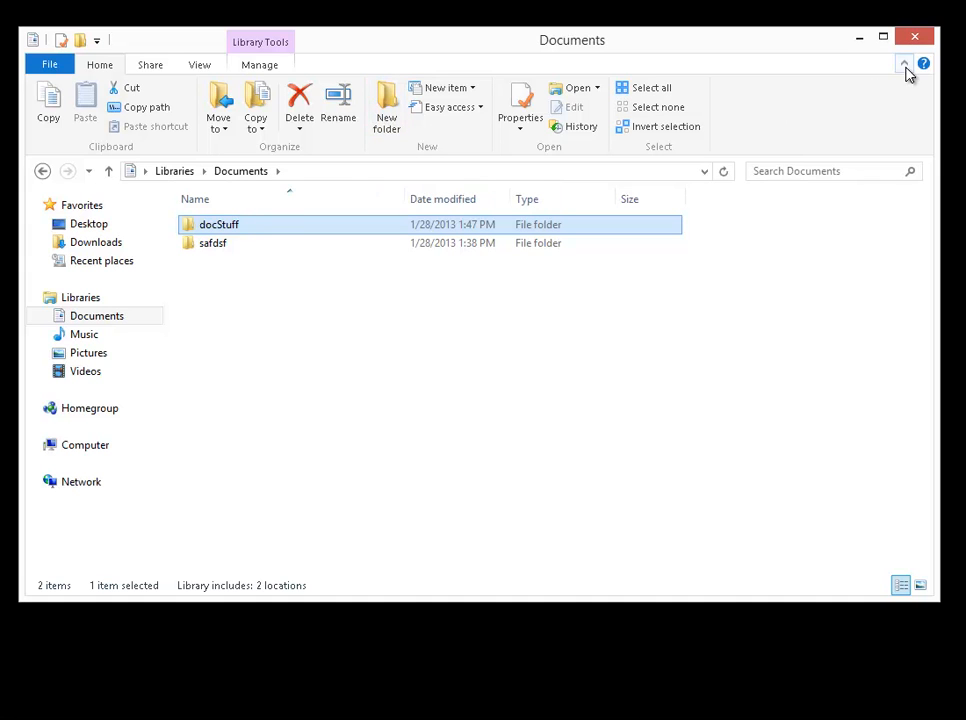
Create a second folder named DocStuff2 in the Documents library.
click(389, 130)
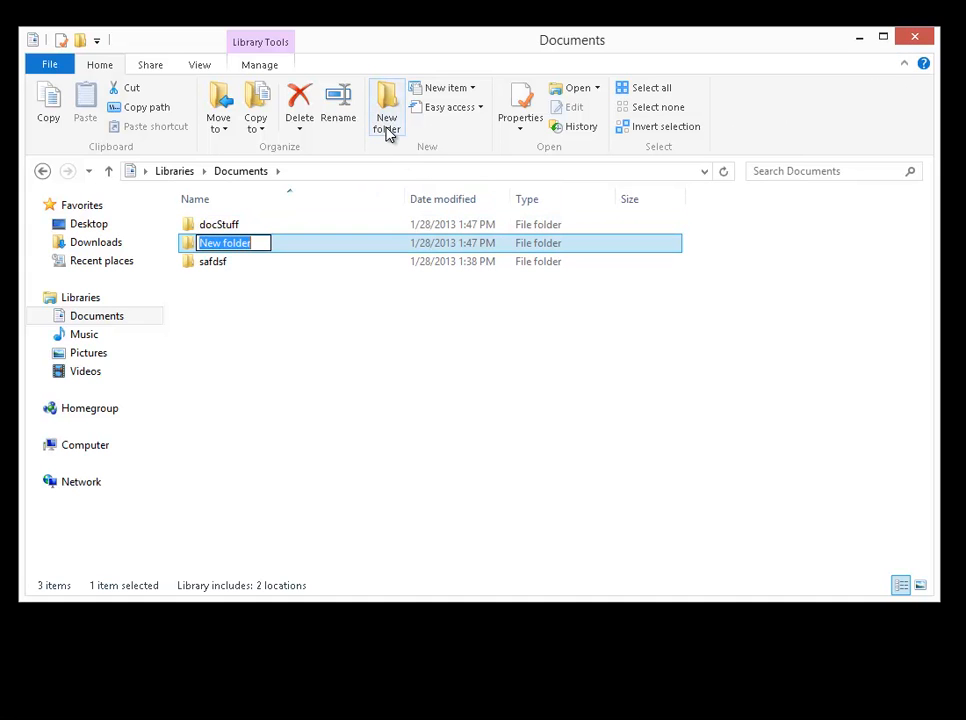
text(D)
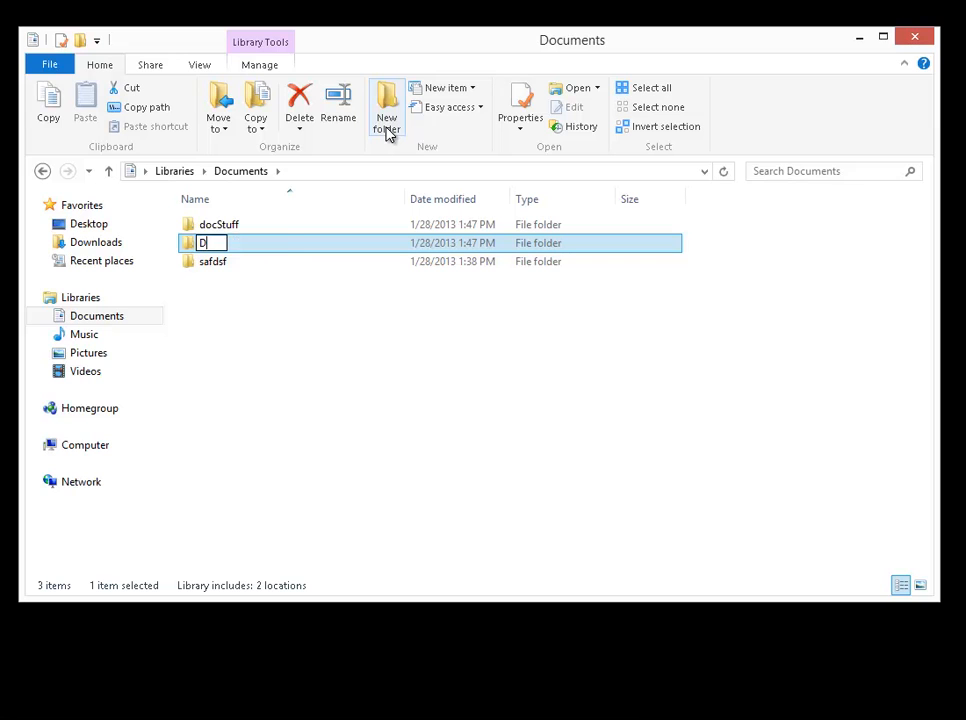
text(ocStuff2)
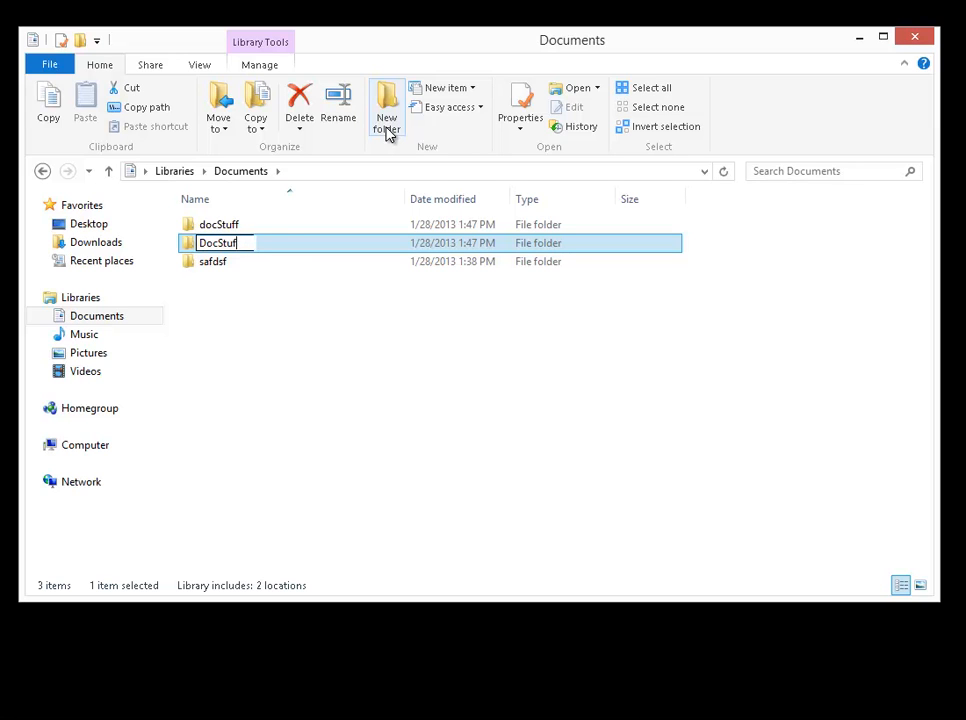
click(222, 226)
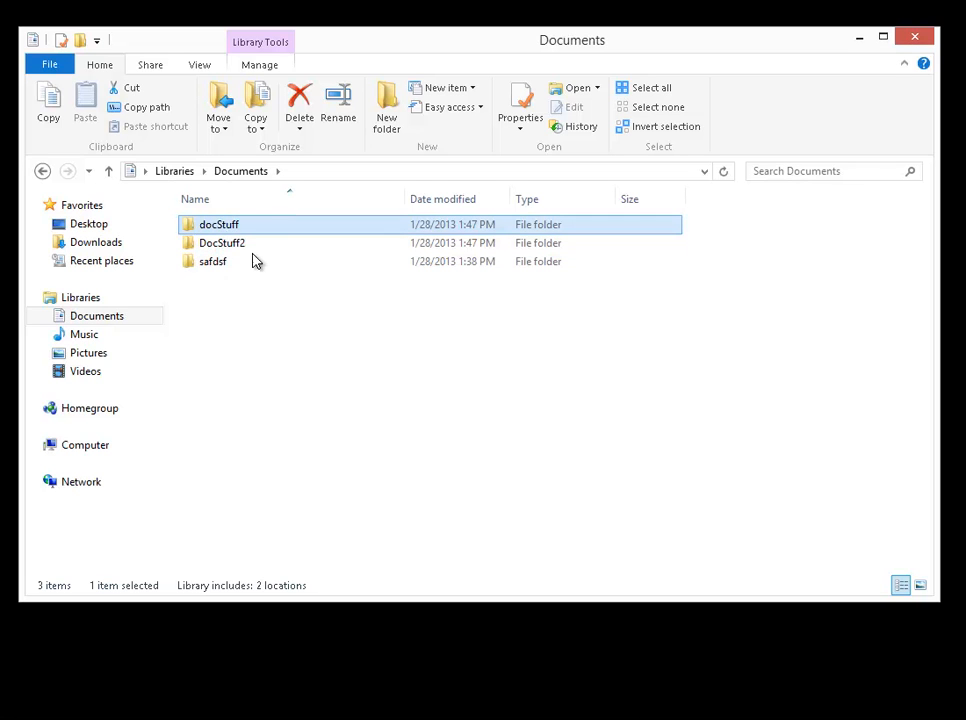
Copy the docStuff folder and paste it into the DocStuff2 folder.
right_click(221, 226)
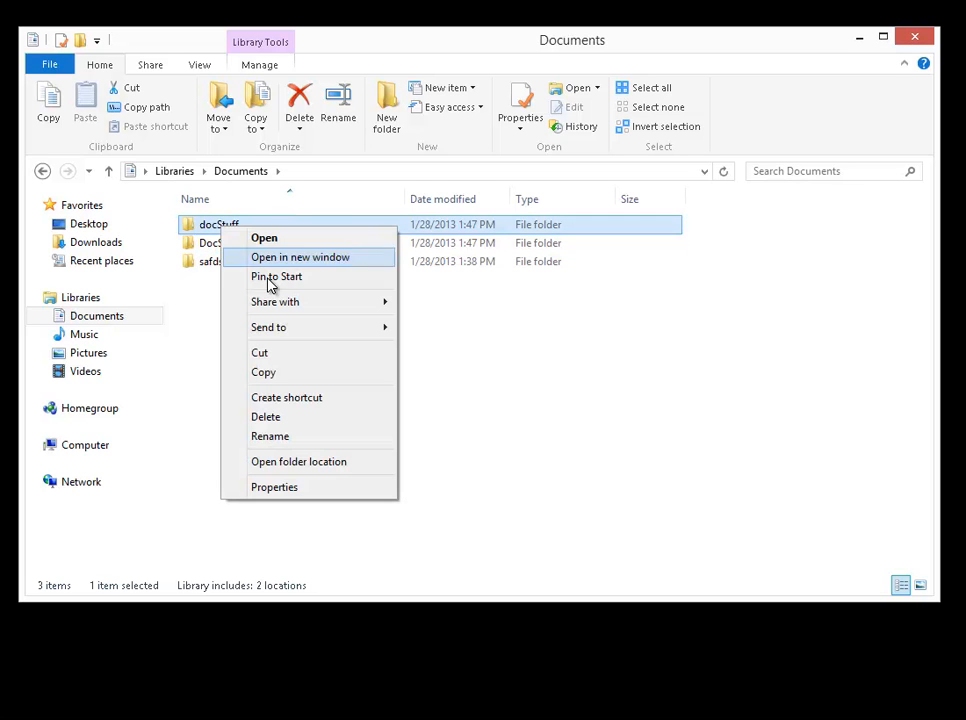
click(210, 291)
click(223, 224)
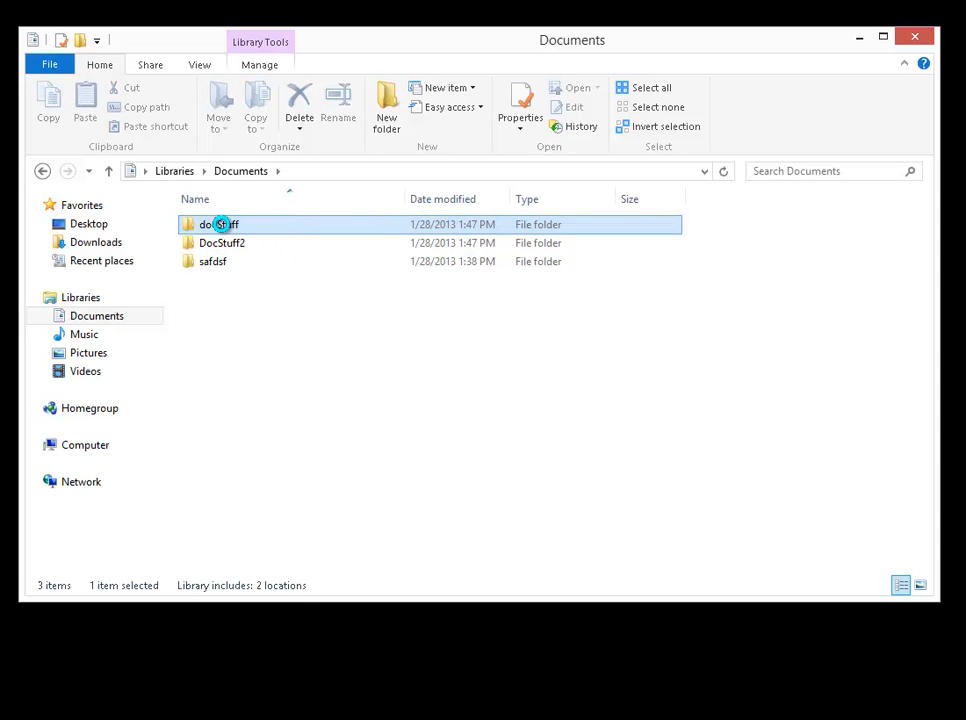
right_click(222, 225)
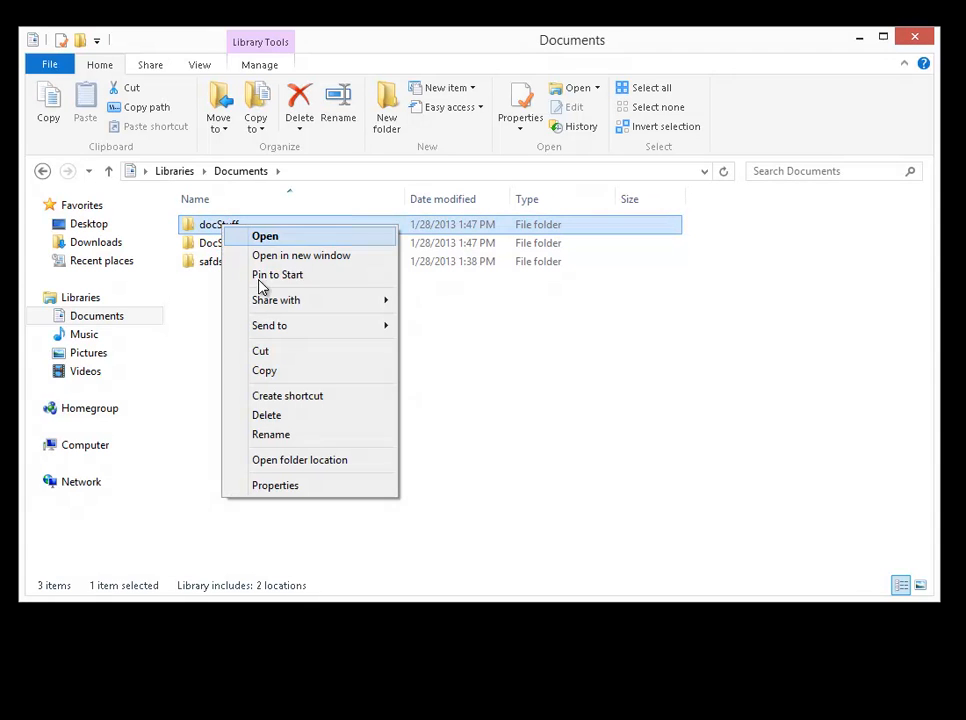
click(277, 373)
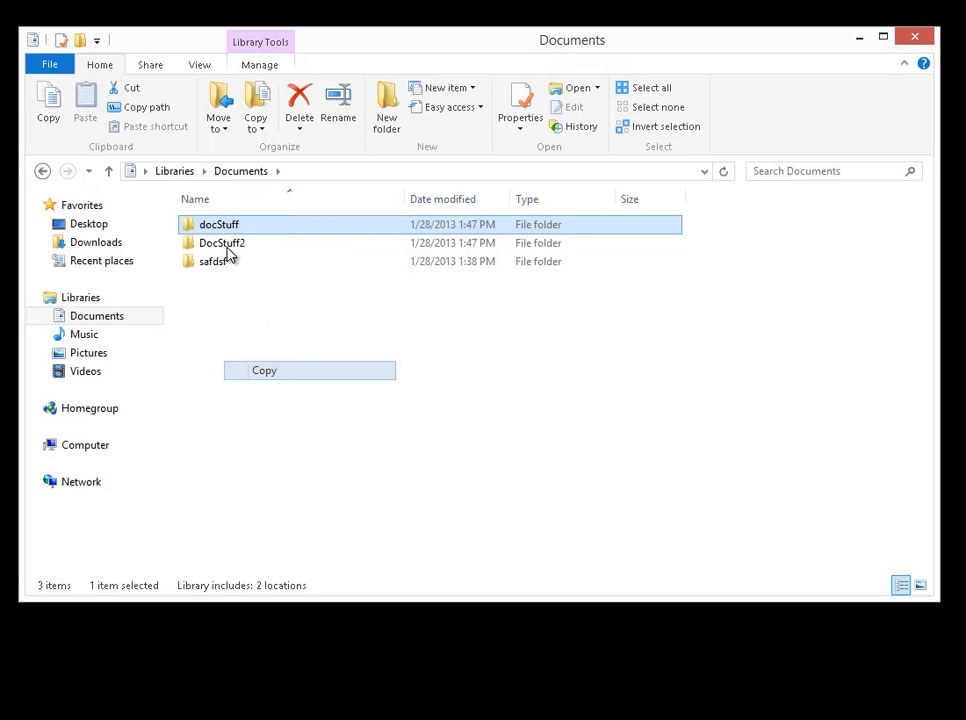
right_click(228, 249)
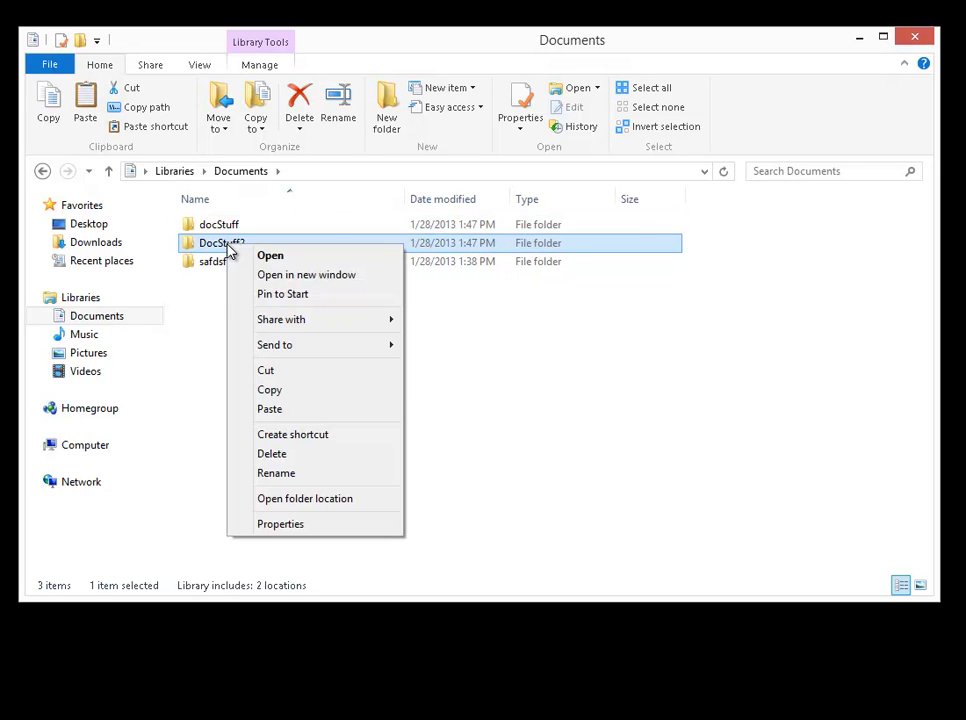
click(284, 412)
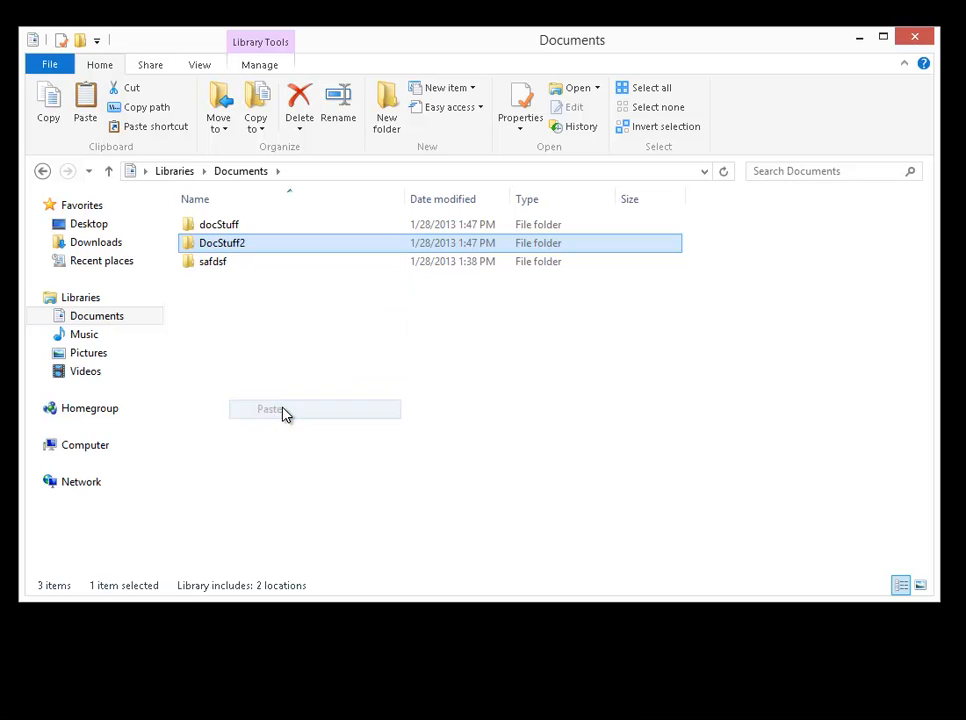
Open the DocStuff2 folder and delete the docStuff copy inside it.
click(212, 246)
key(Return)
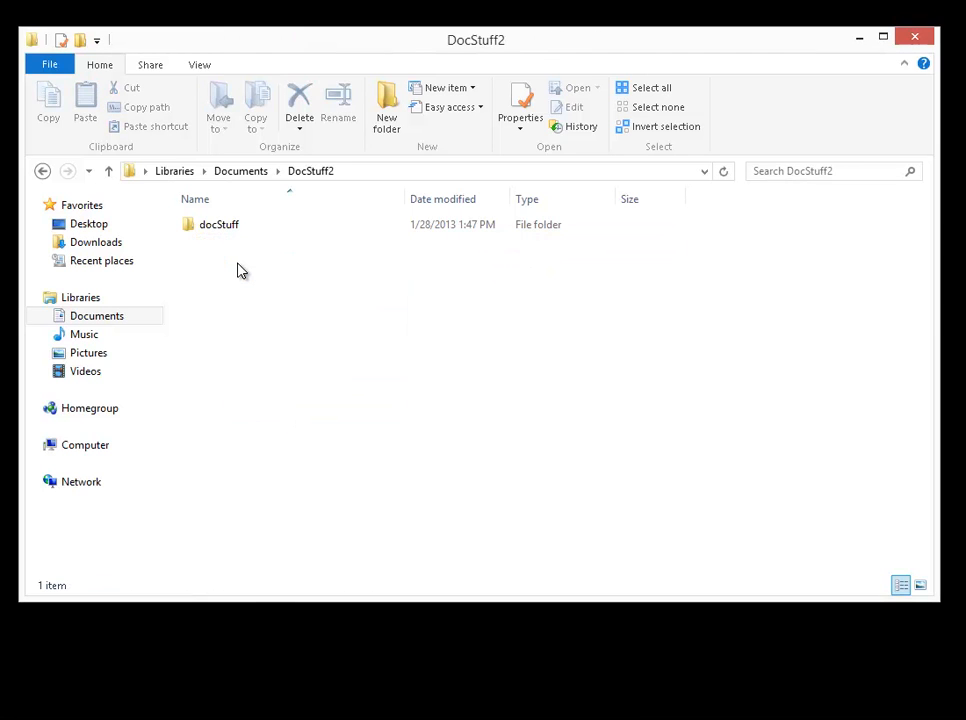
click(221, 232)
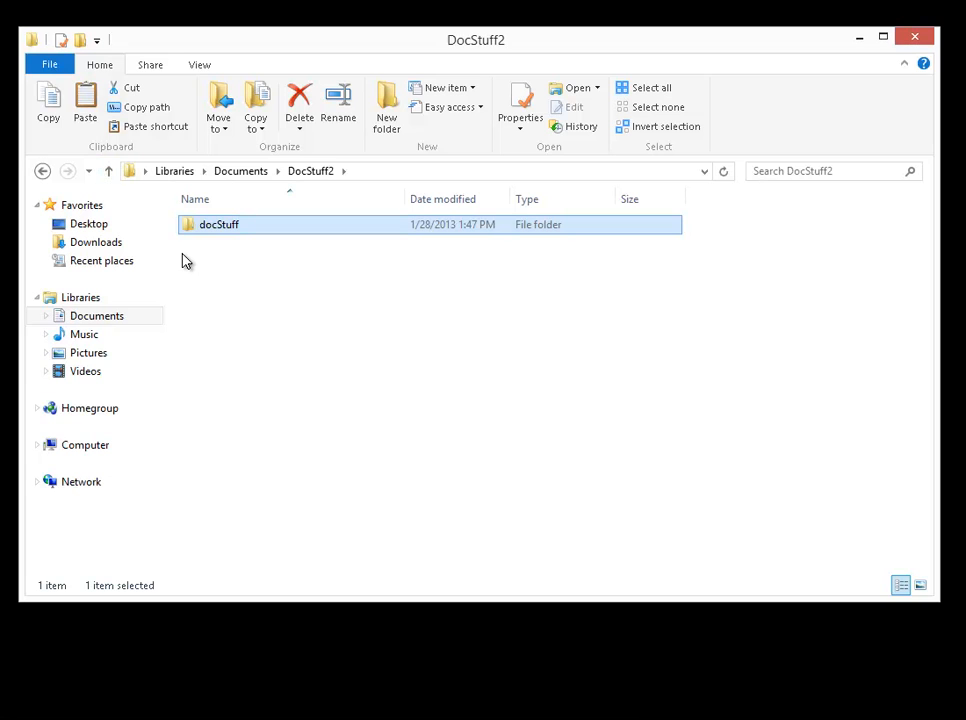
key(Delete)
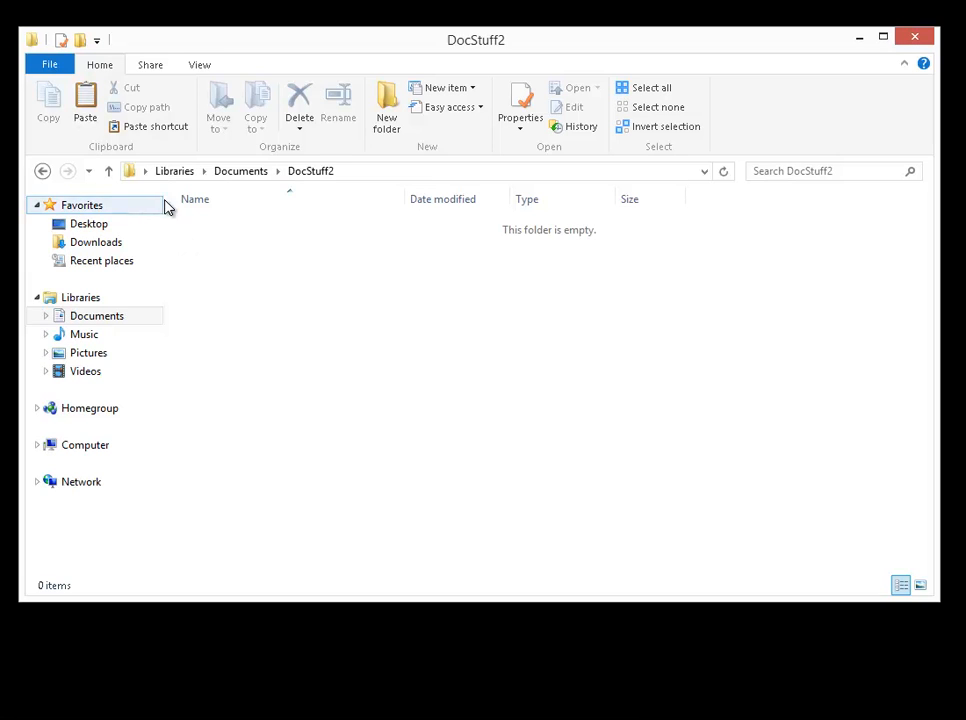
Move the docStuff folder from the Documents library into DocStuff2 under My Documents, and undo the move.
click(237, 172)
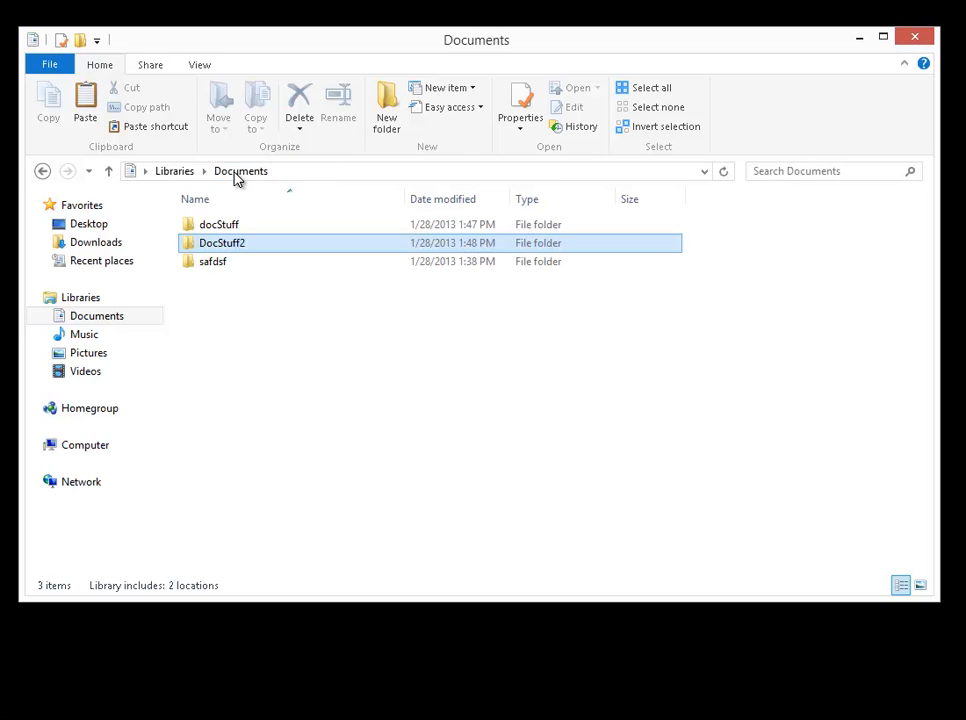
click(213, 231)
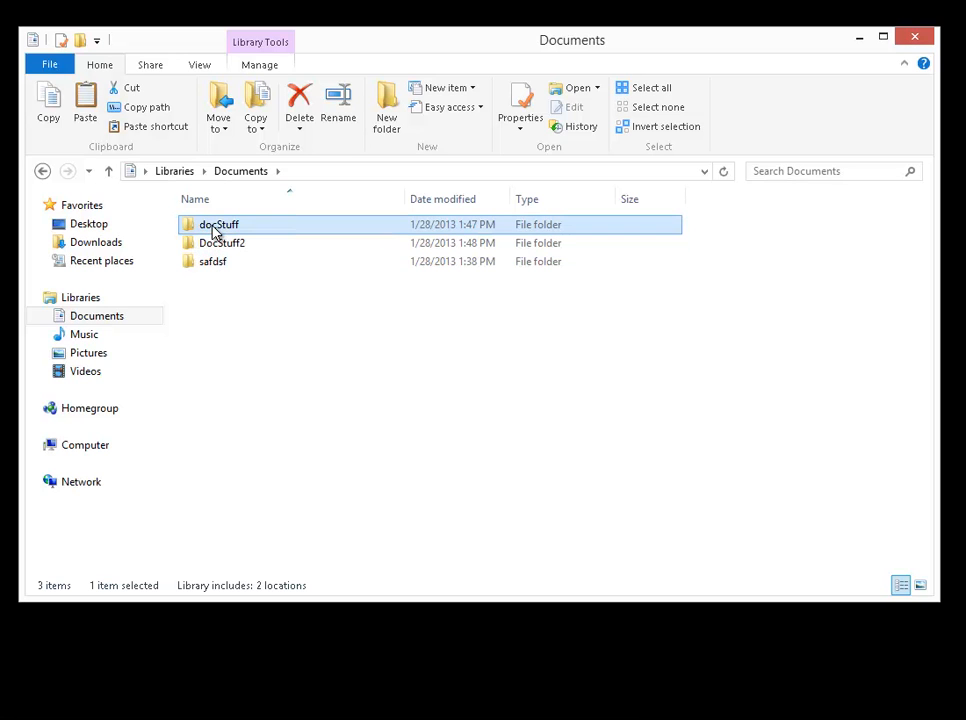
click(224, 121)
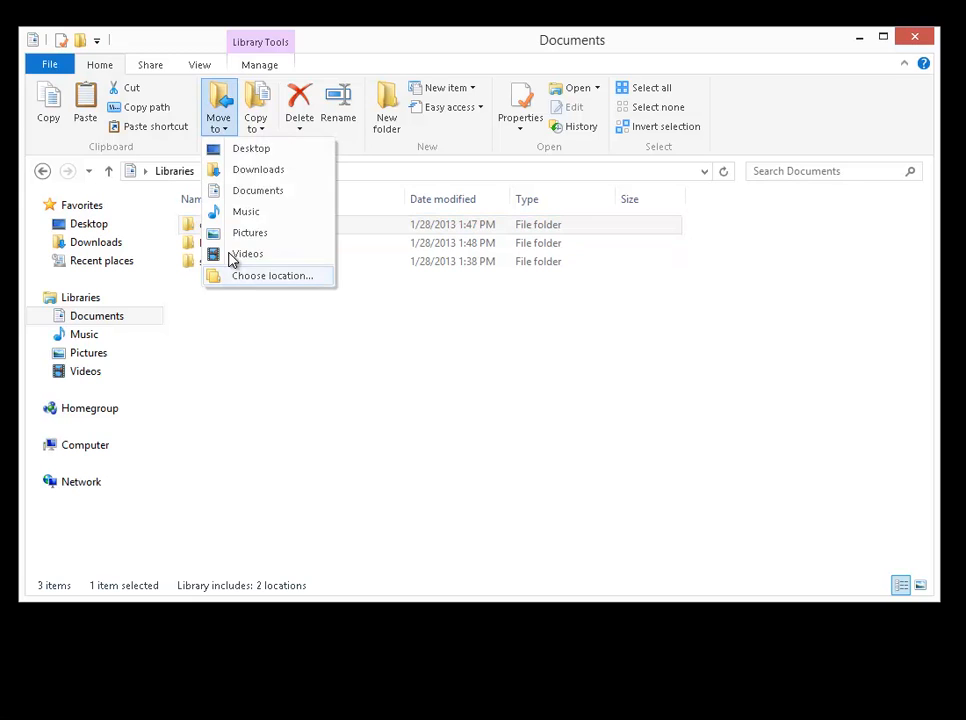
click(267, 277)
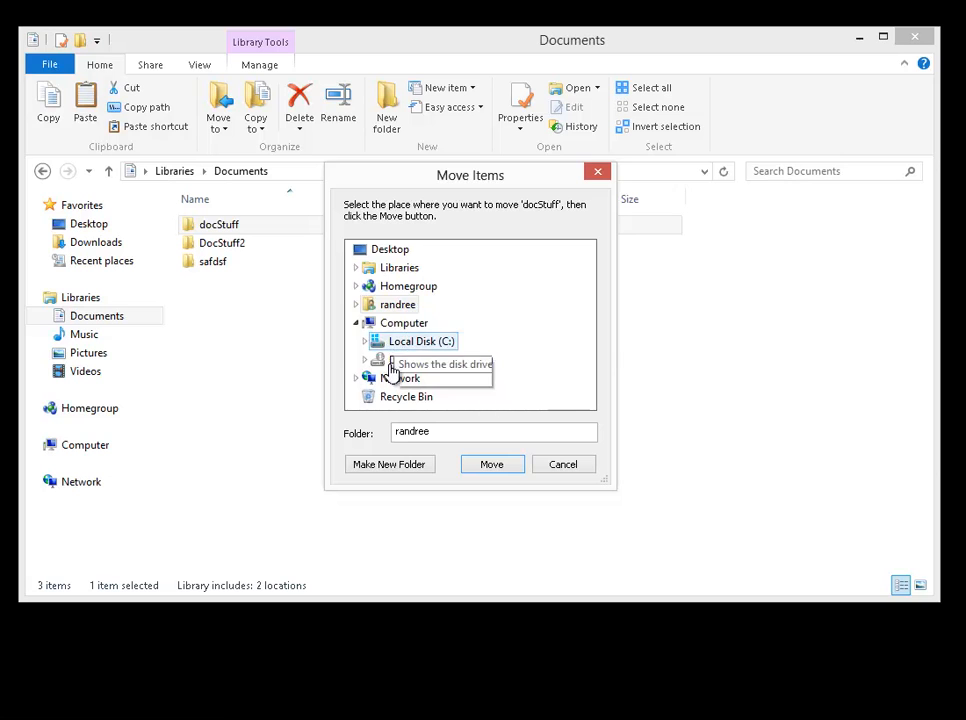
click(357, 269)
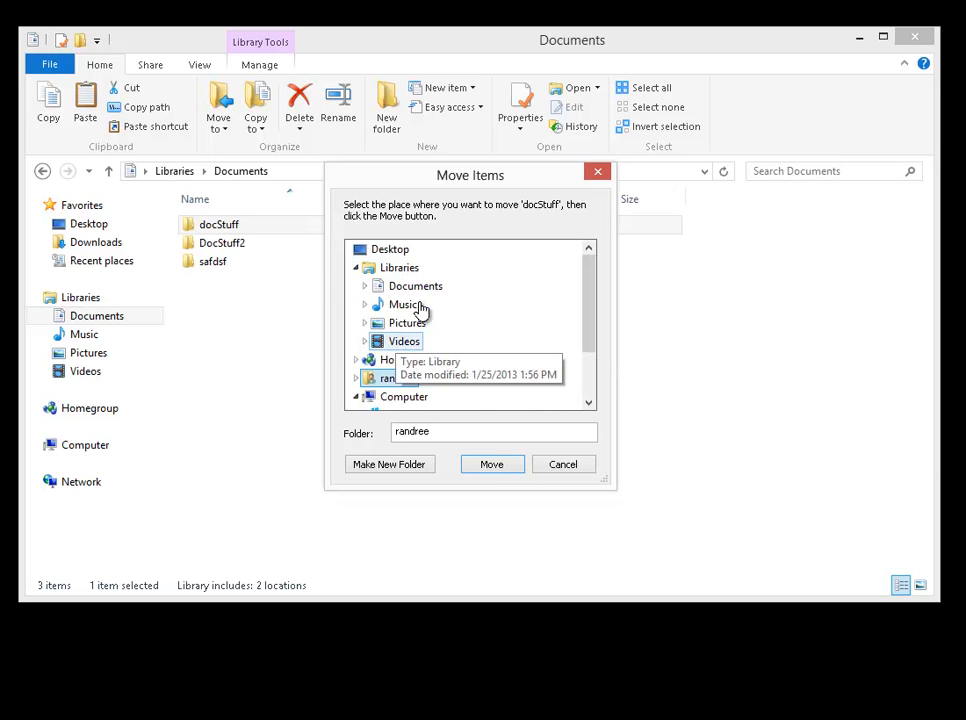
click(366, 288)
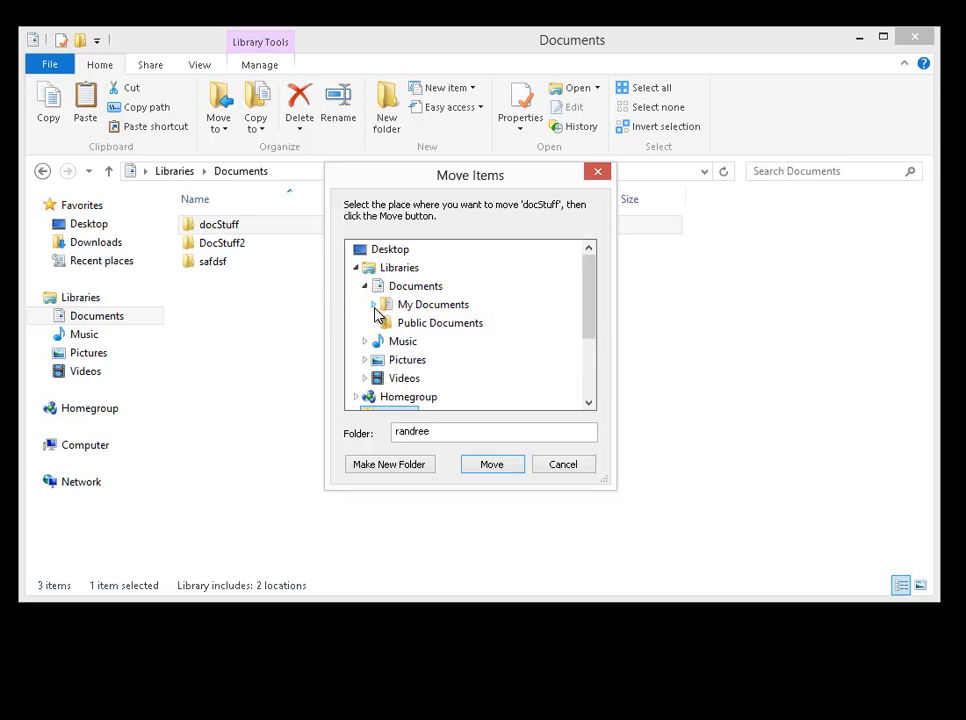
click(374, 306)
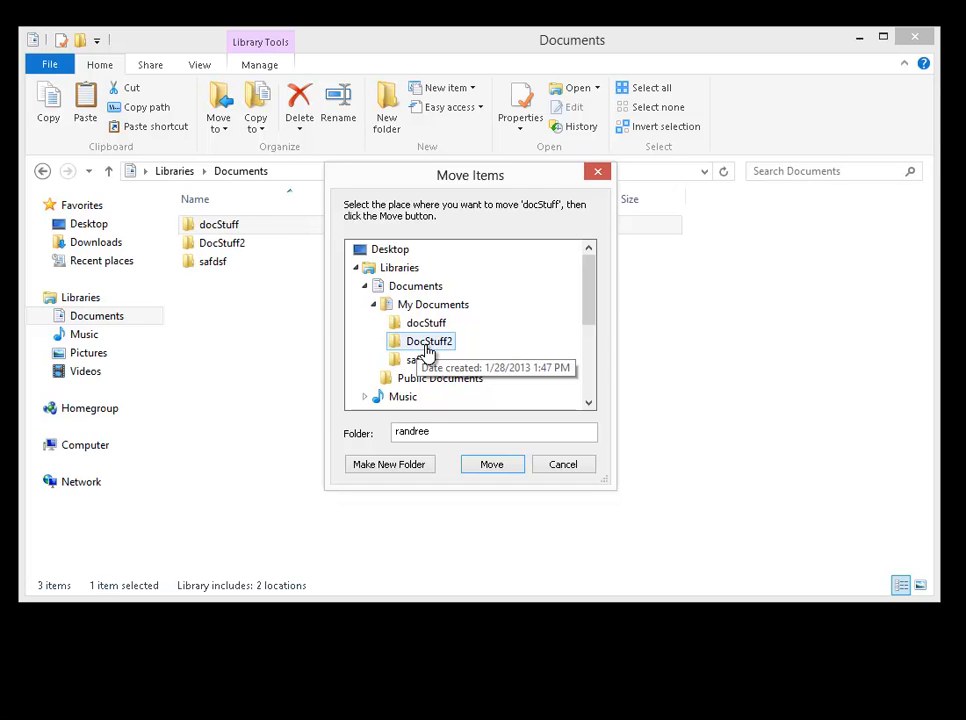
click(427, 346)
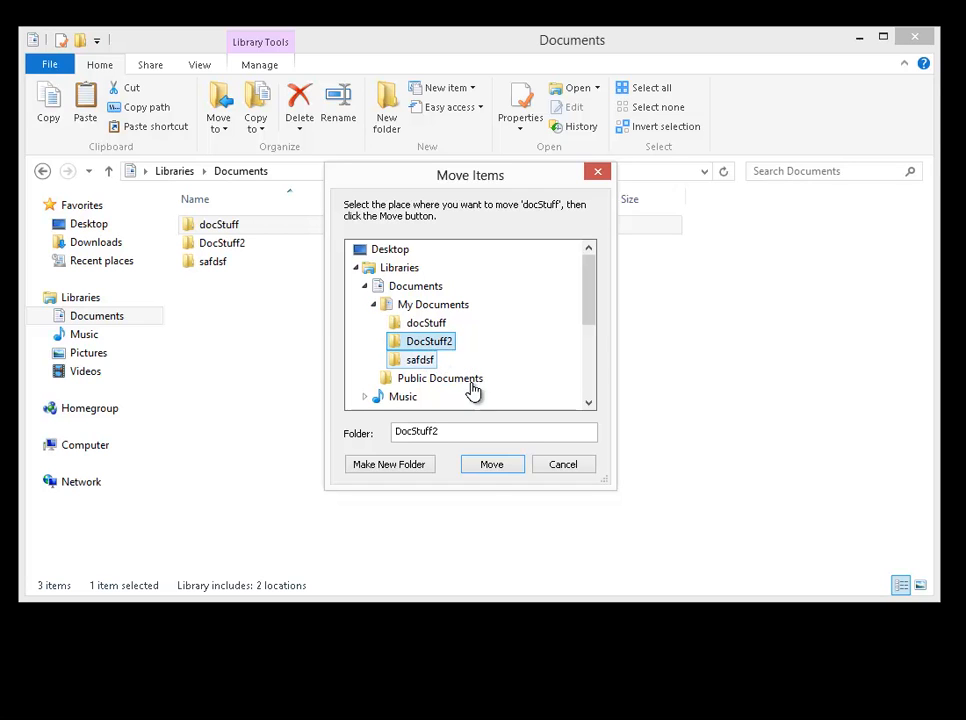
click(491, 469)
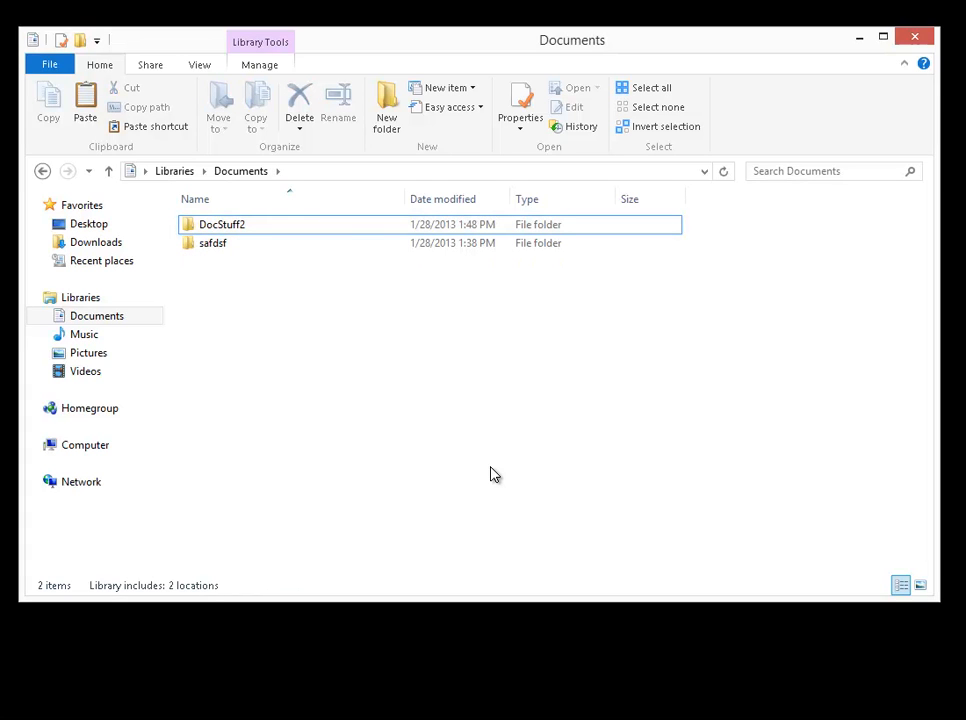
key(ctrl+z)
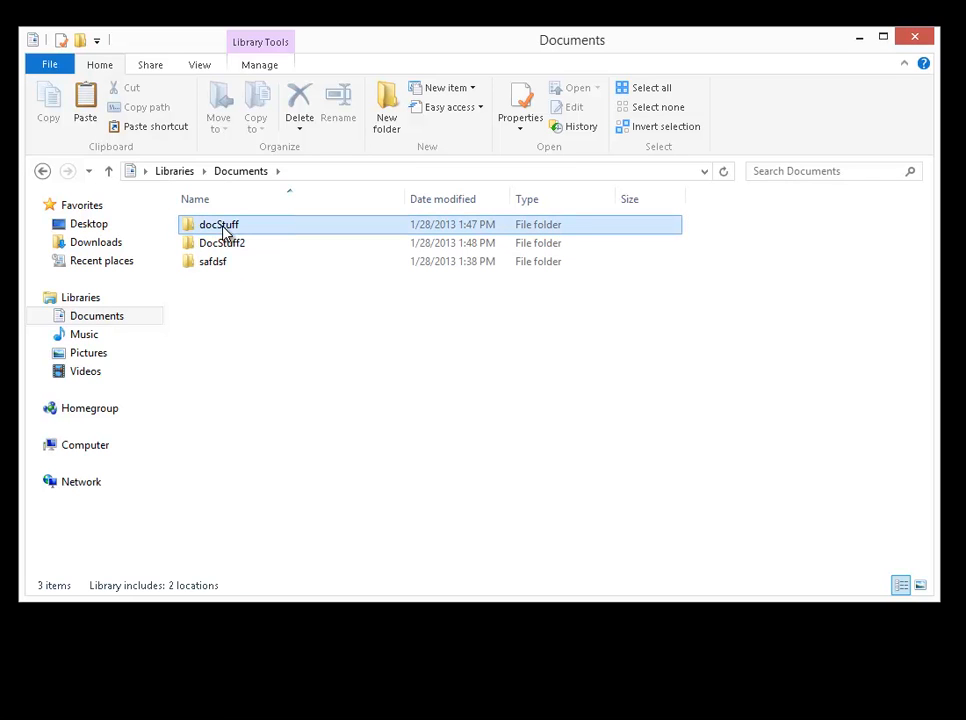
Move the docStuff folder straight into the DocStuff2 folder within the Documents file list.
click(210, 228)
drag(194, 230, 200, 253)
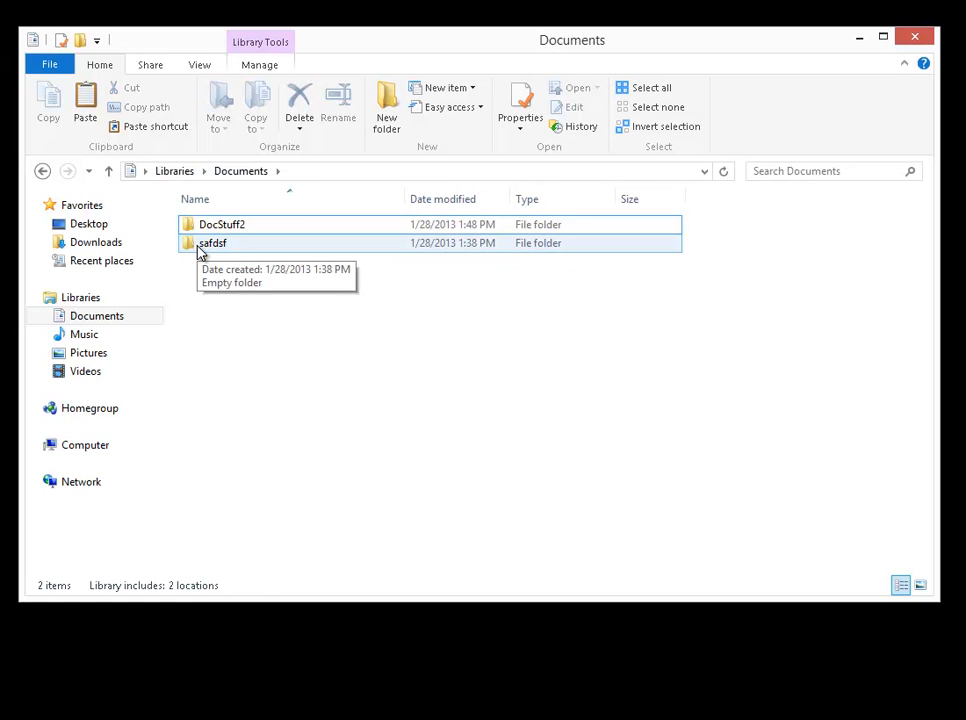
Search the Documents library for "doc".
click(838, 172)
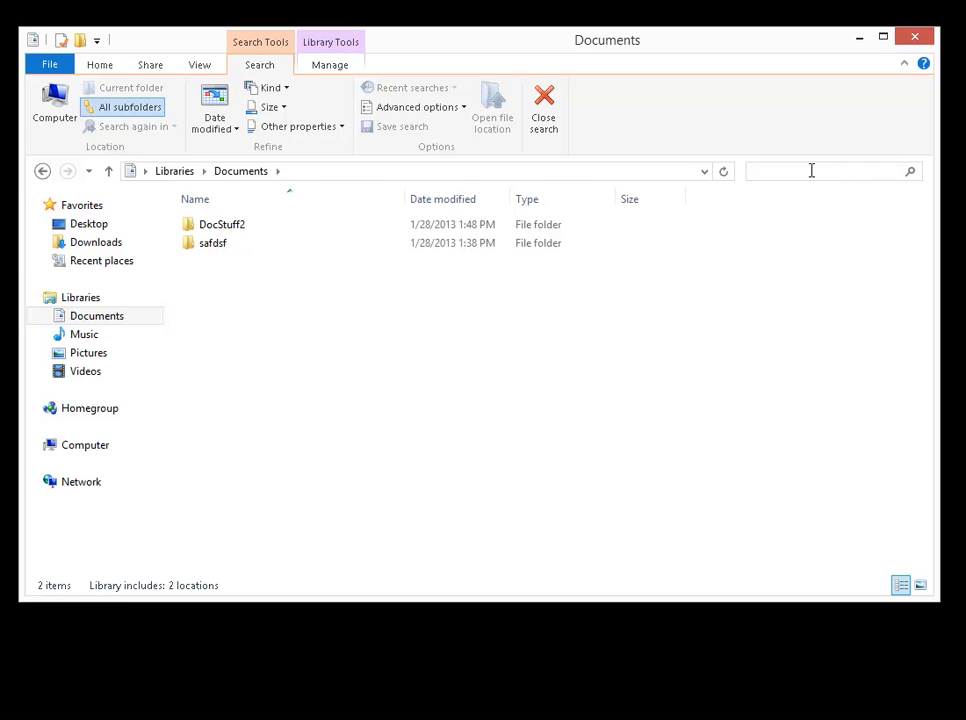
text(doc)
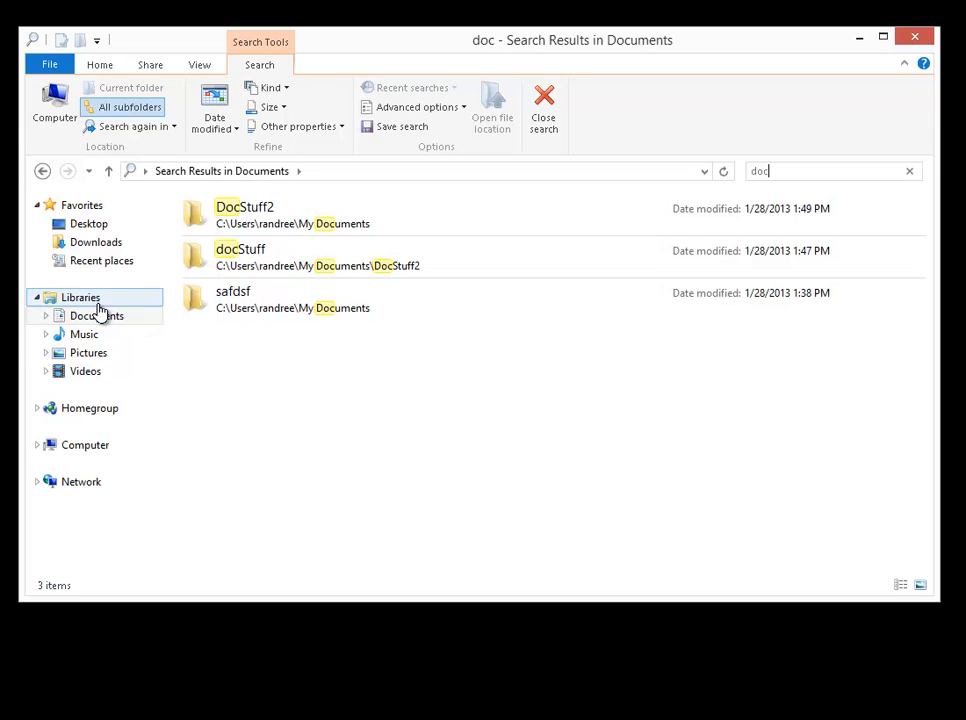
Open Local Disk (C:) under Computer and search the drive for "doc".
click(37, 446)
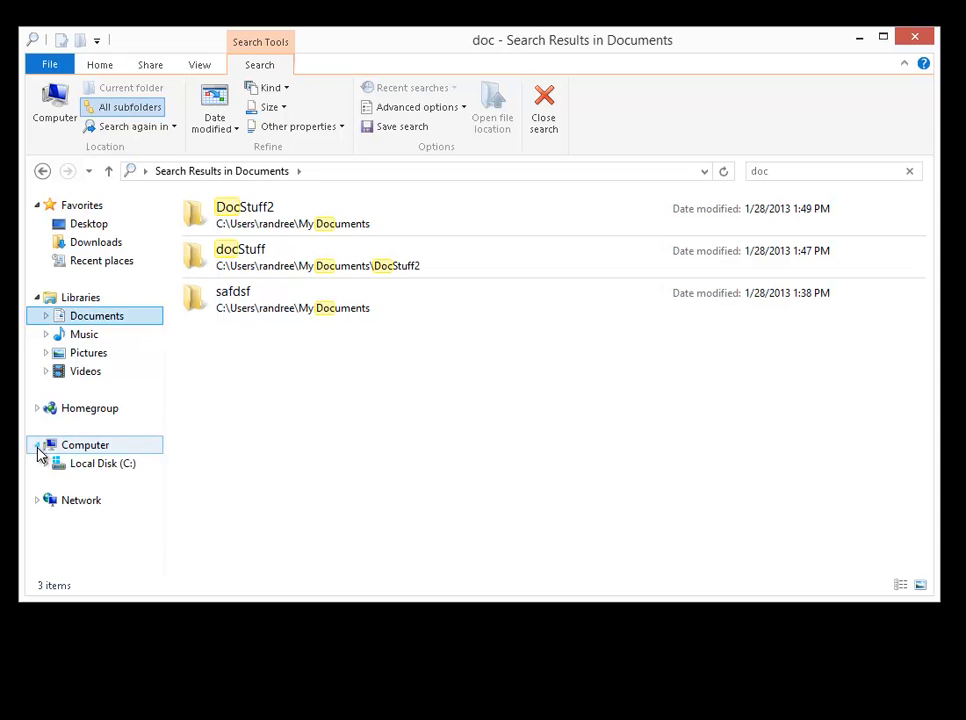
click(91, 463)
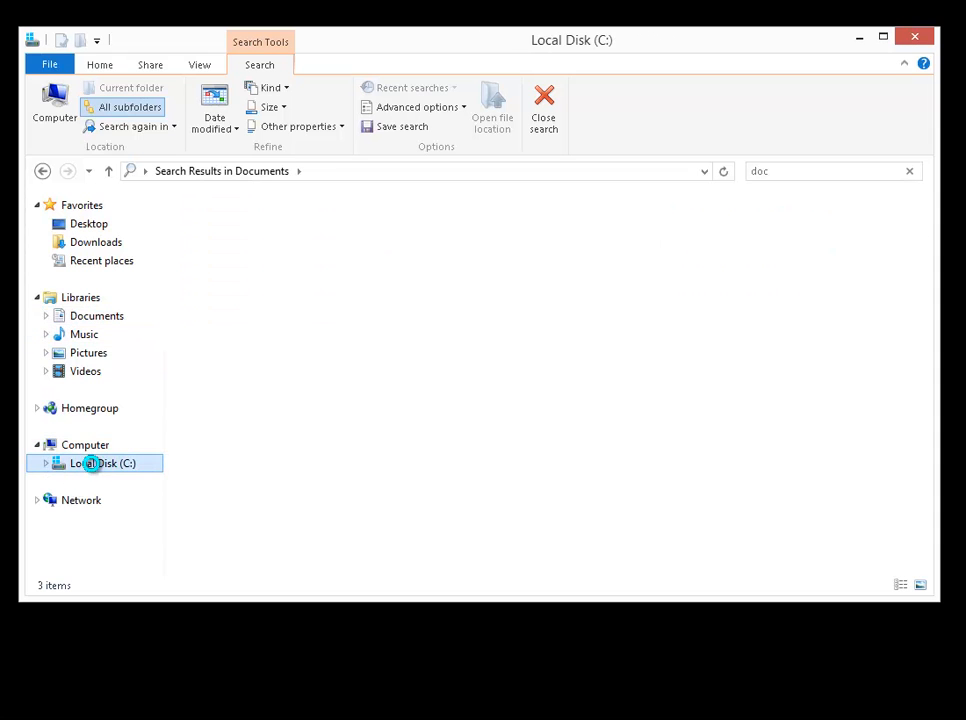
click(862, 171)
text(doc)
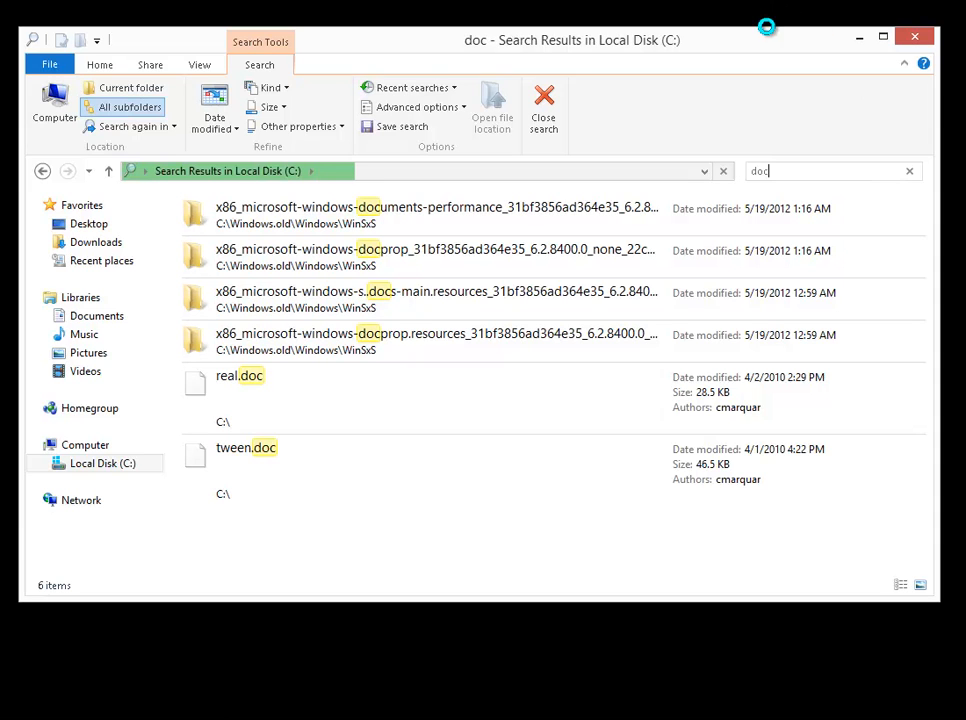
Show the advanced search options for the drive search and clear the search term.
click(460, 113)
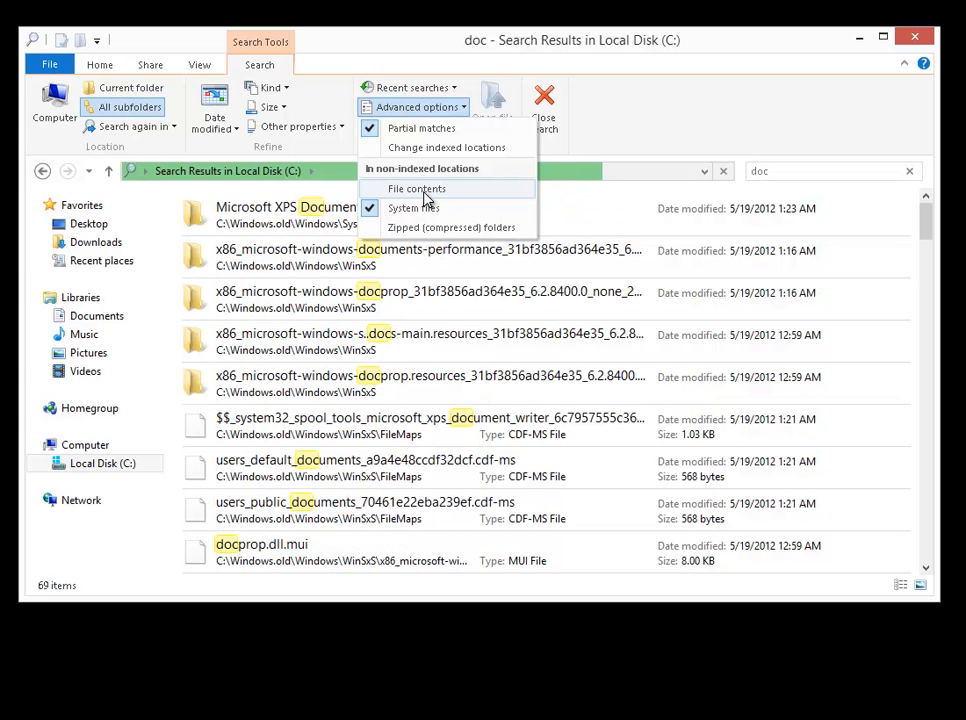
click(99, 65)
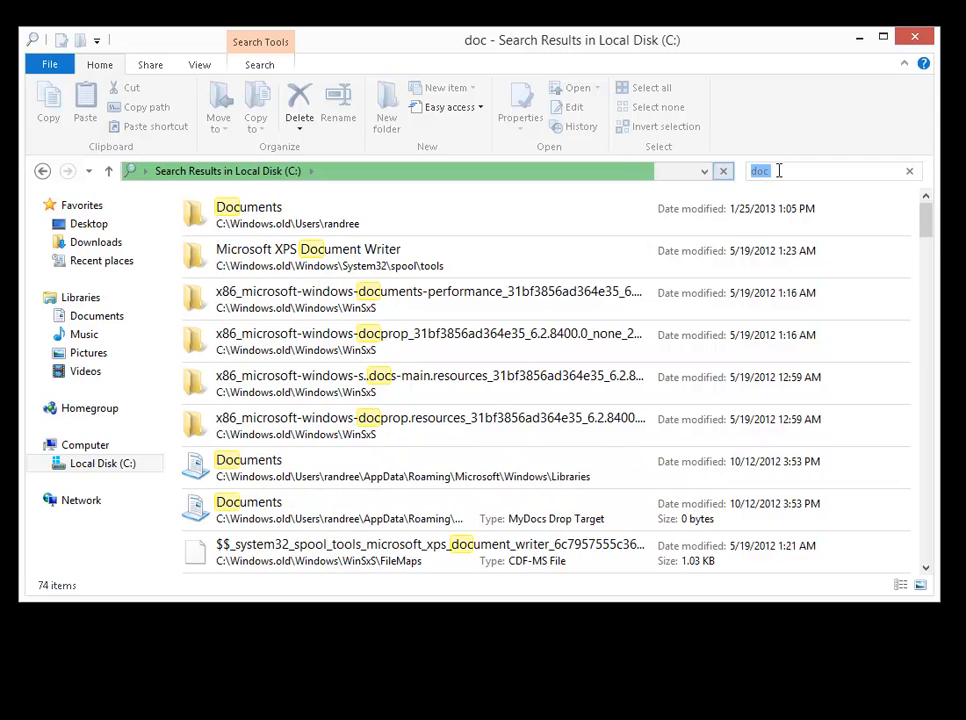
key(BackSpace)
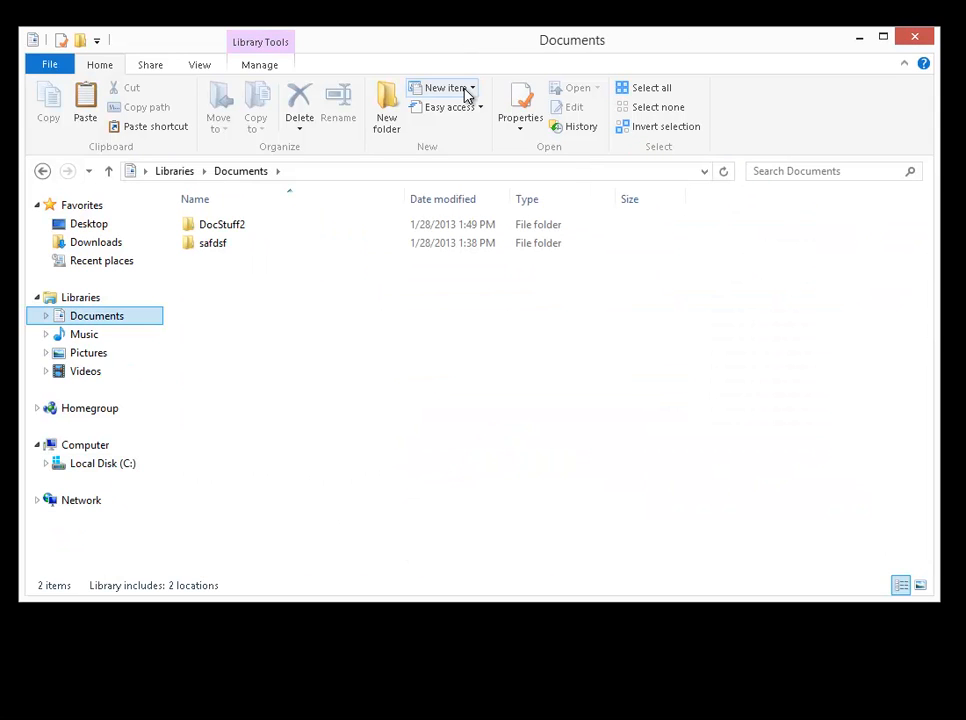
Examine the types of new items that can be created in the Documents library without creating one.
click(466, 92)
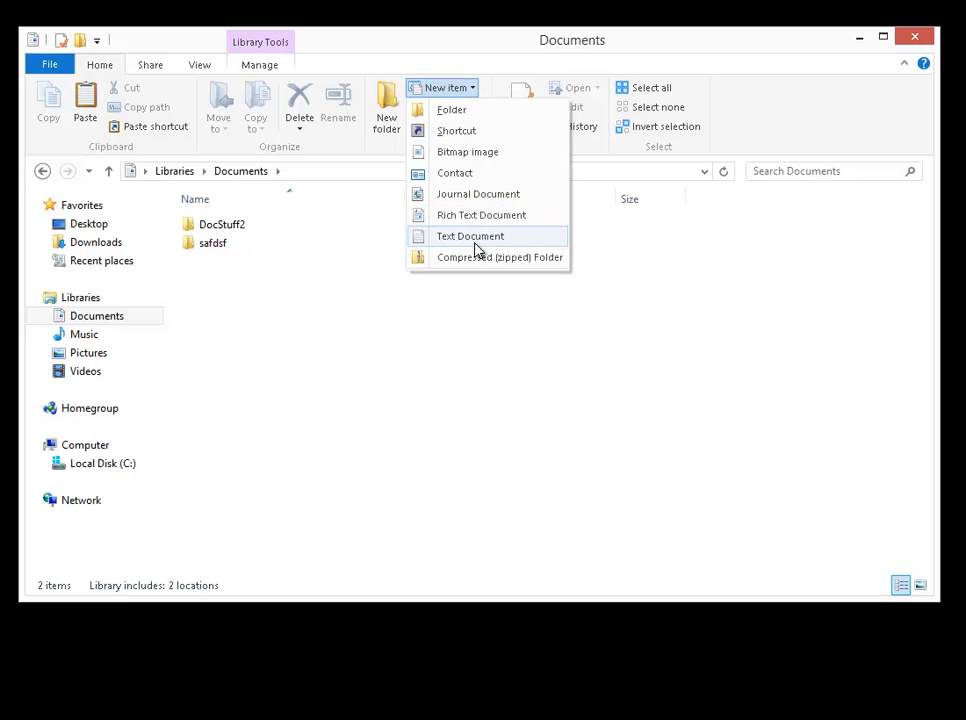
click(473, 61)
right_click(272, 319)
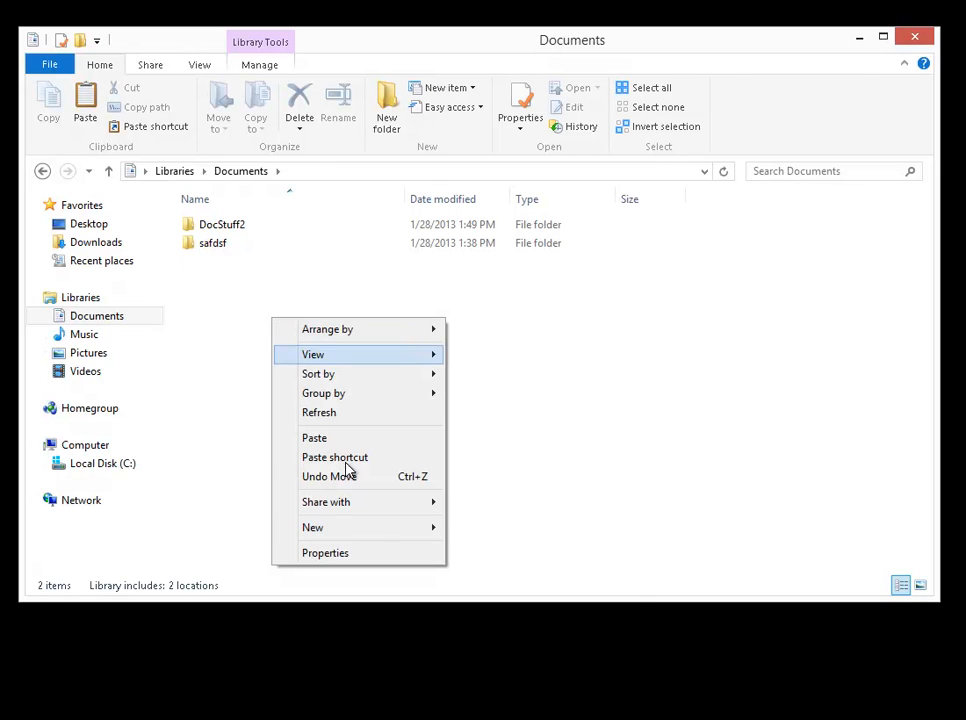
mouse_move(334, 538)
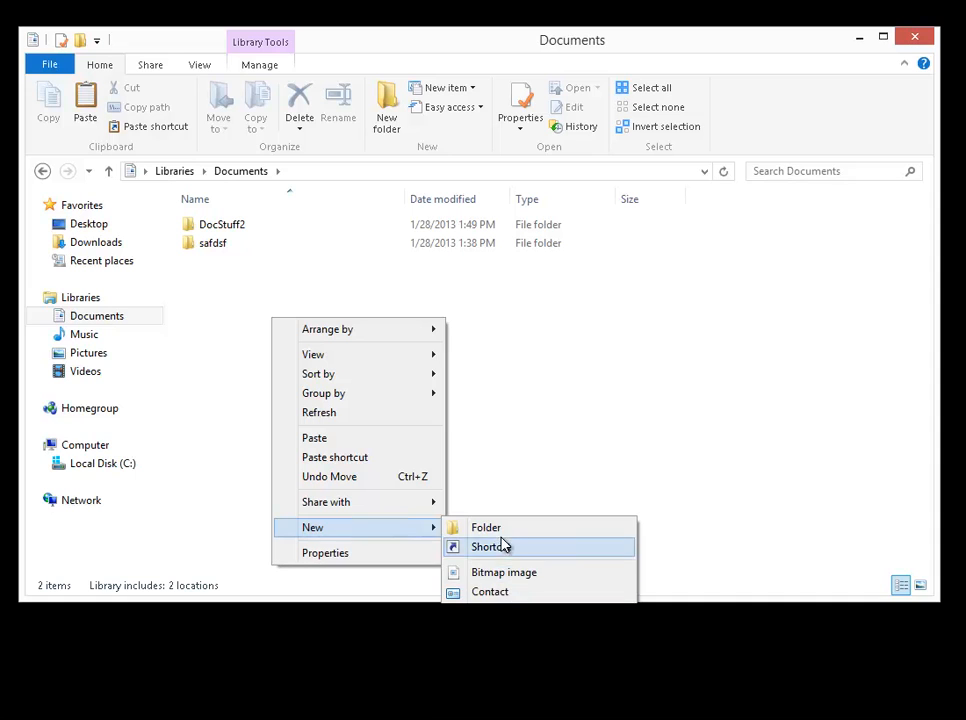
click(339, 293)
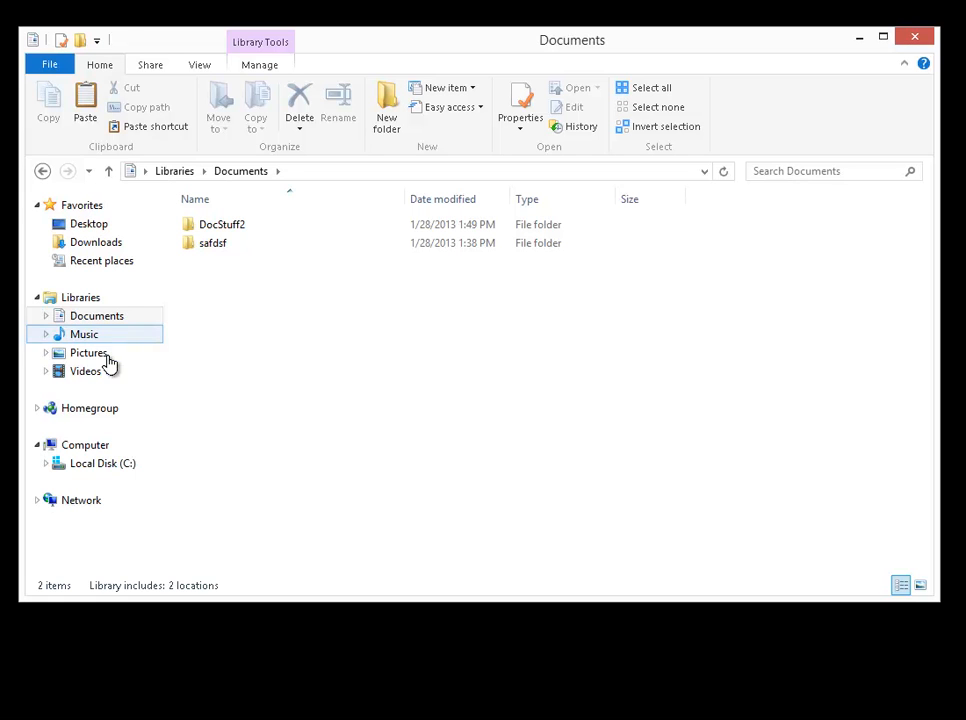
Open the Windows Media Player folder in Program Files on drive C: and create a desktop shortcut to wmplayer.
click(120, 468)
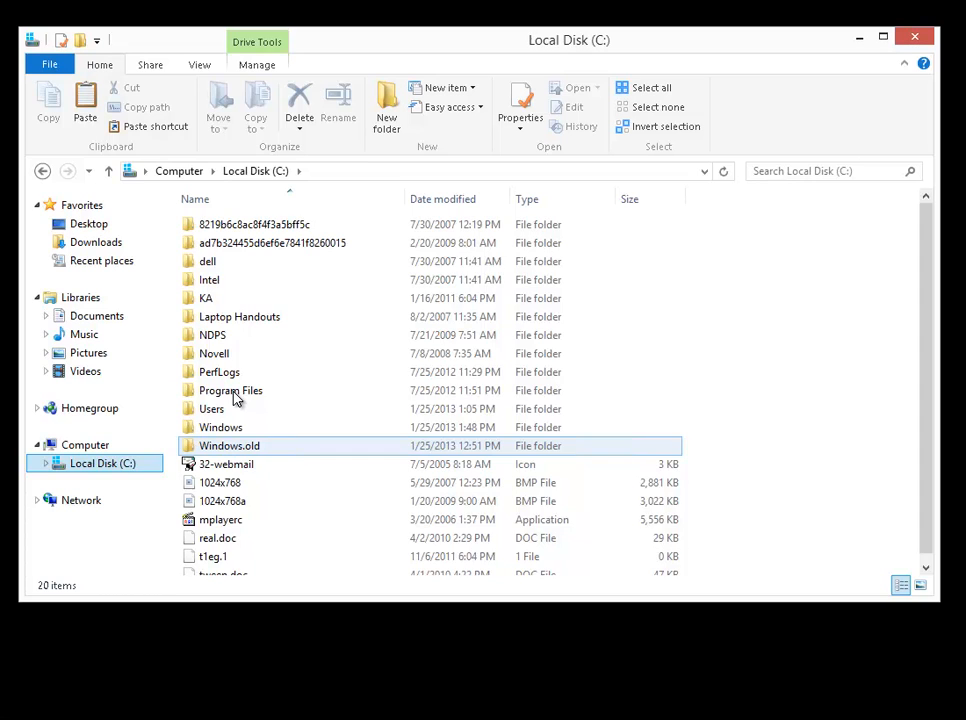
double_click(232, 391)
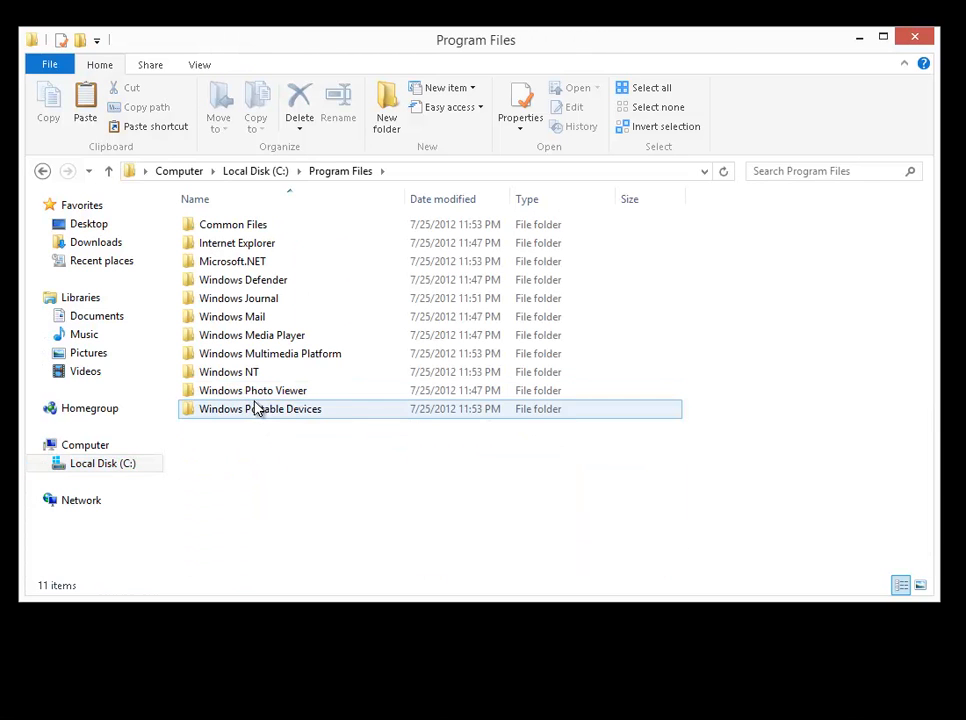
double_click(282, 335)
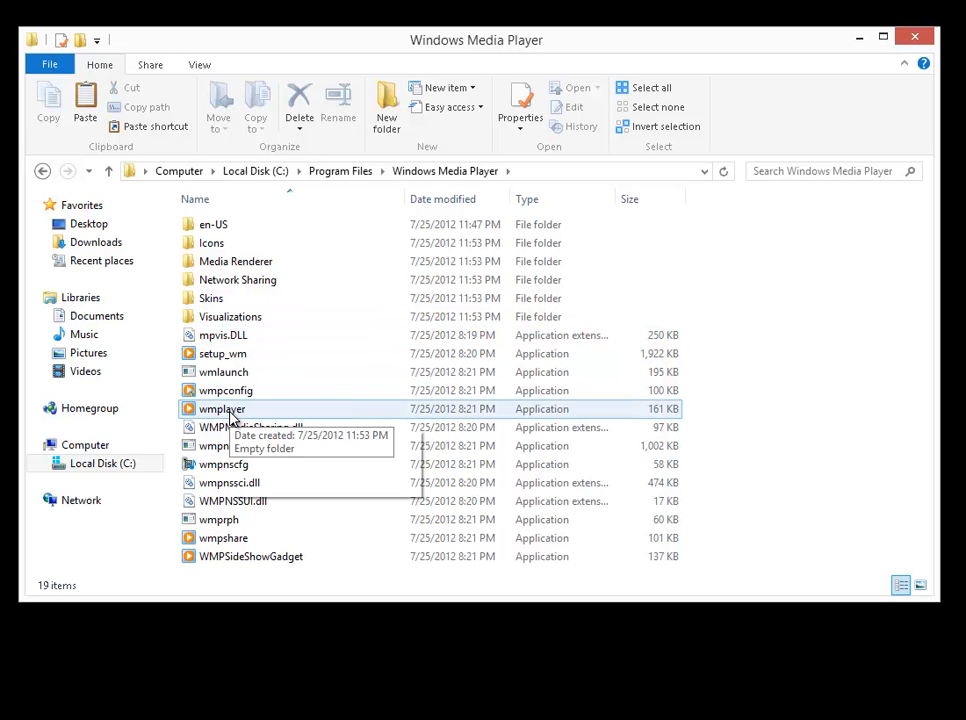
mouse_move(231, 416)
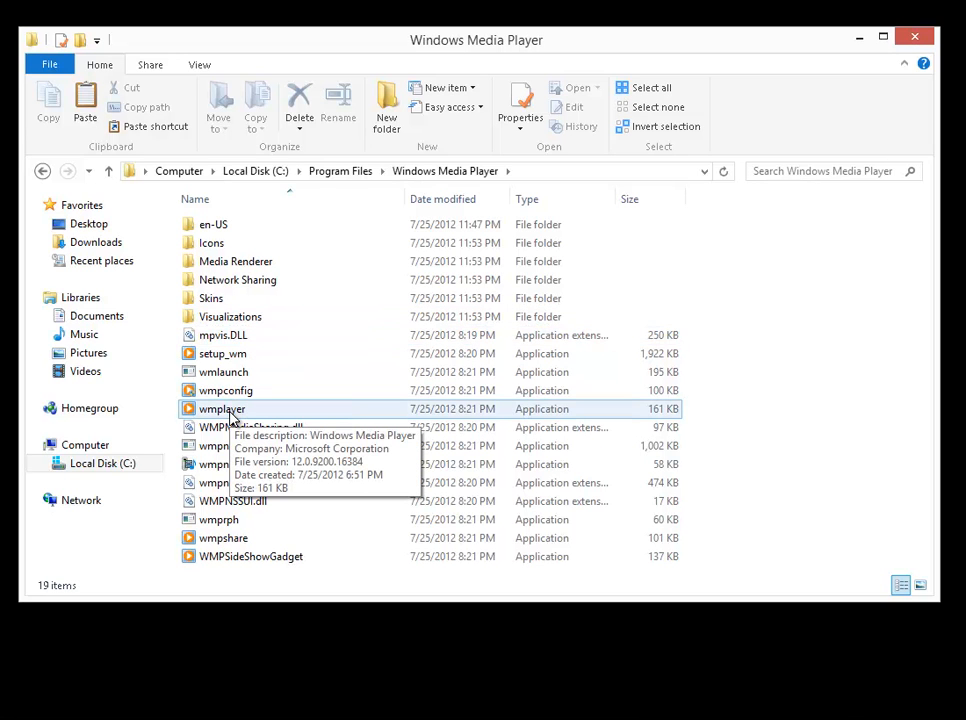
right_click(231, 417)
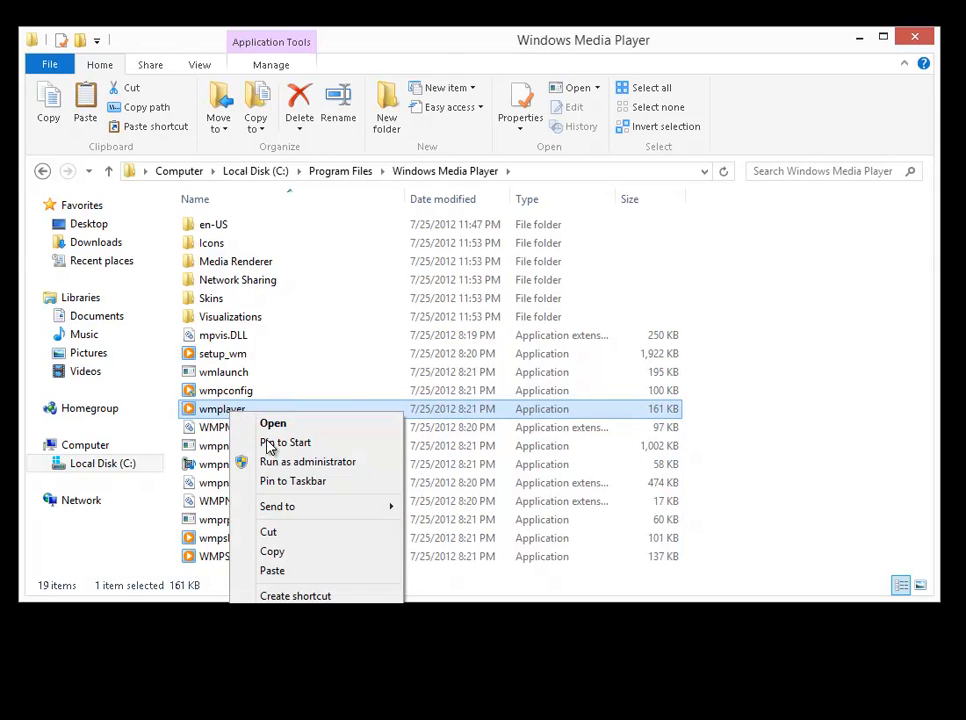
mouse_move(290, 506)
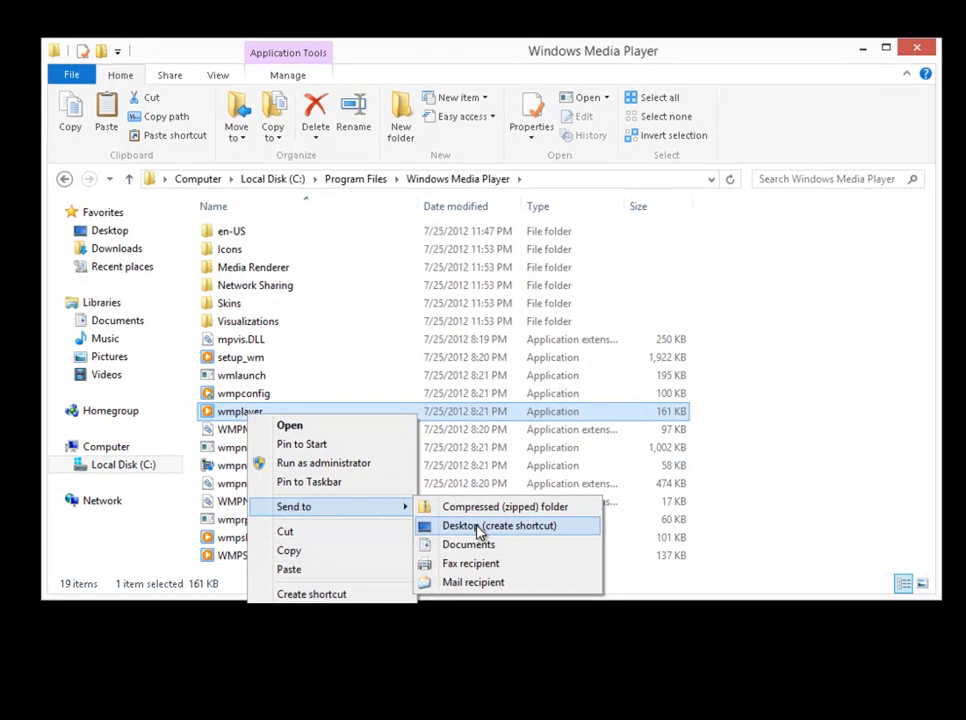
click(478, 531)
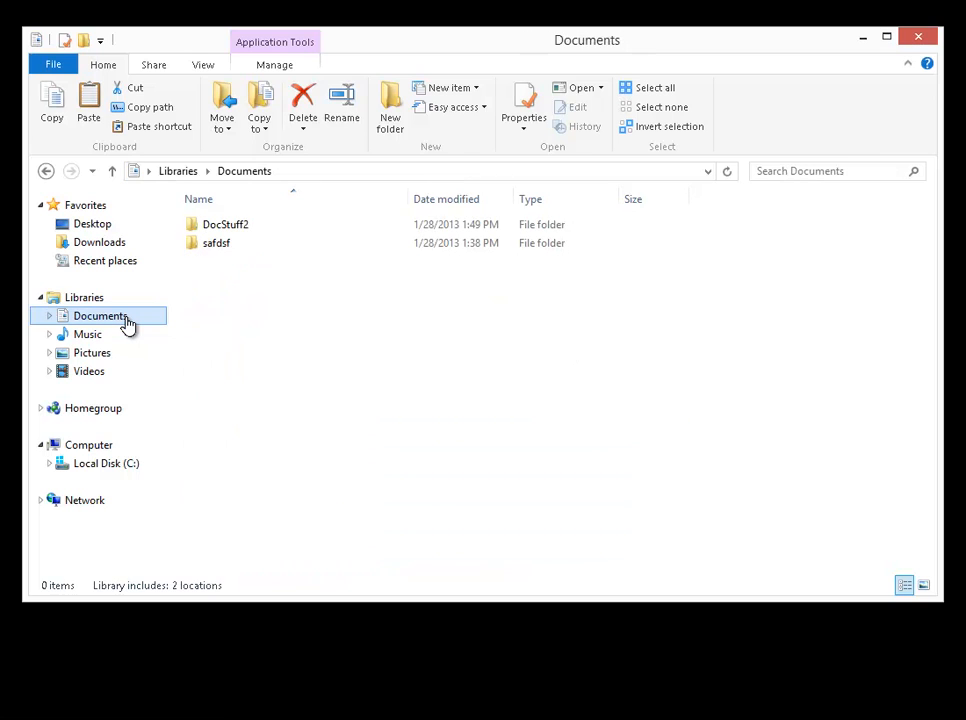
Compress the DocStuff2 folder in the Documents library into a zipped folder, keeping the name DocStuff2.
click(217, 250)
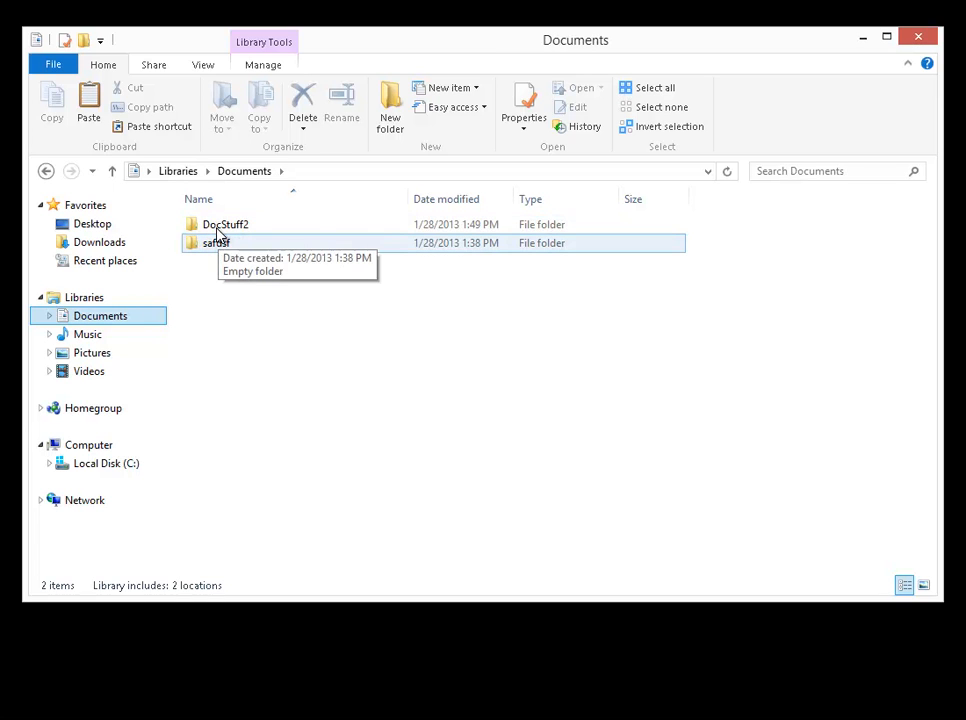
click(217, 232)
right_click(217, 232)
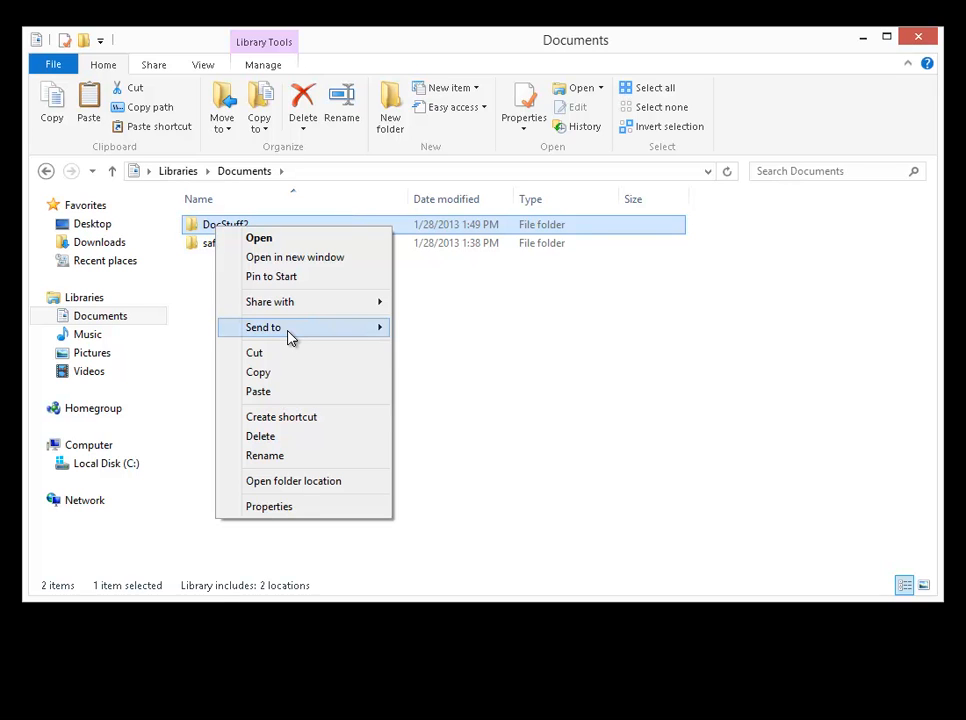
mouse_move(289, 338)
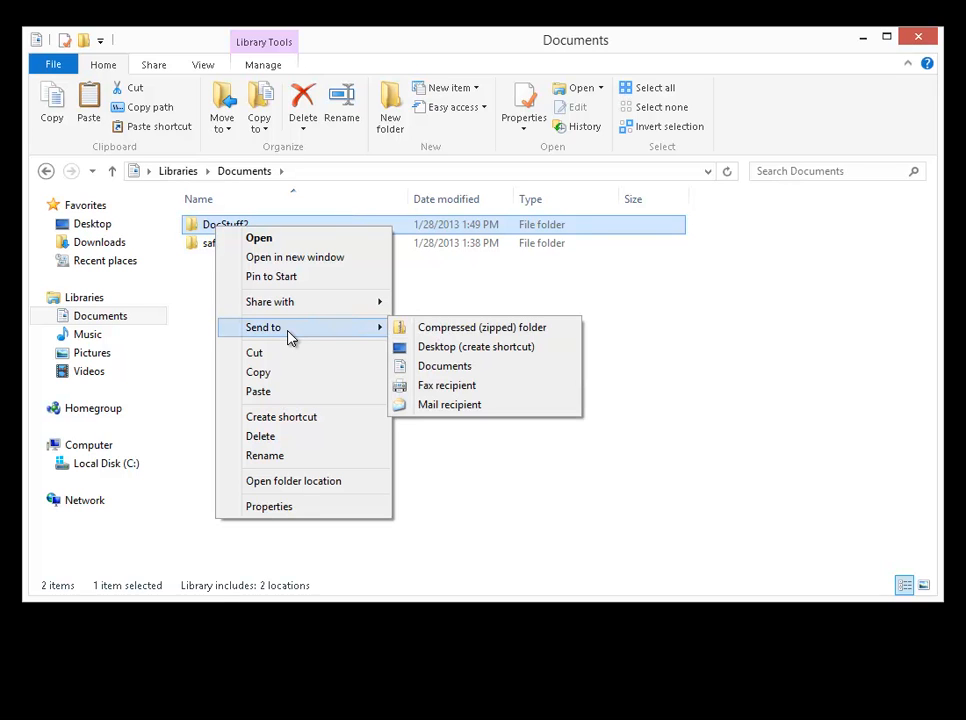
click(453, 328)
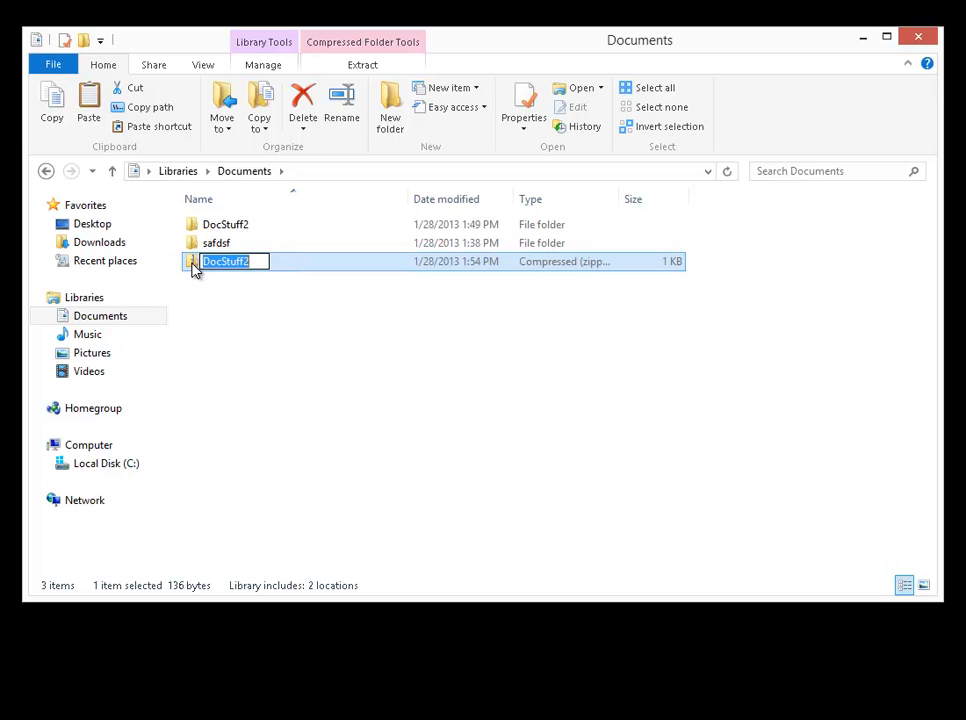
click(193, 264)
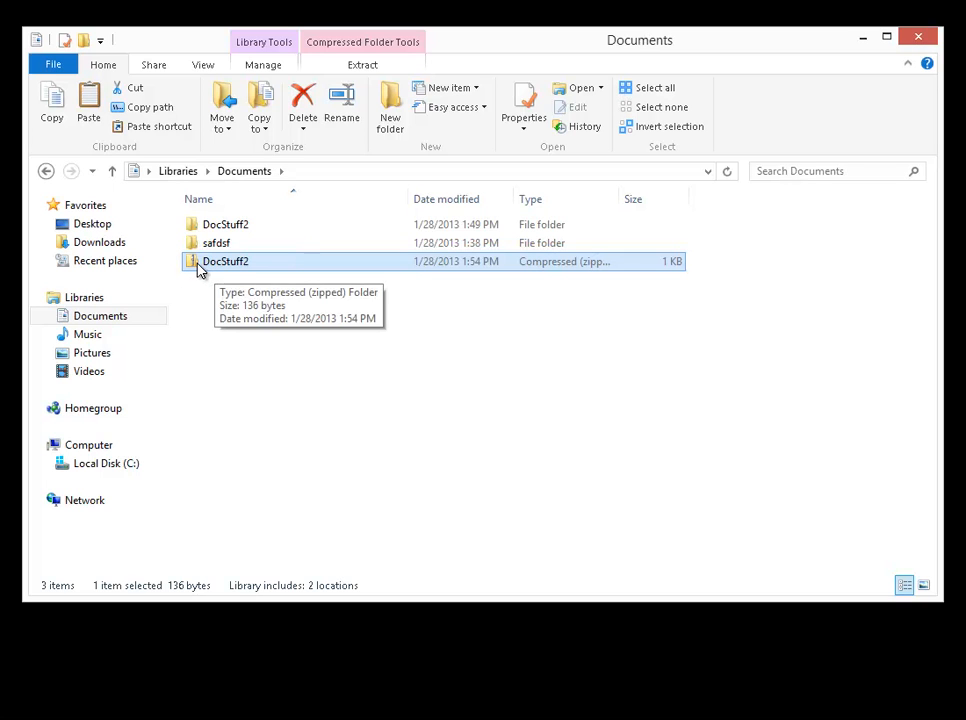
Extract the zipped DocStuff2 folder to the suggested DocStuff2 location in Documents and close the window showing the extracted files.
right_click(198, 267)
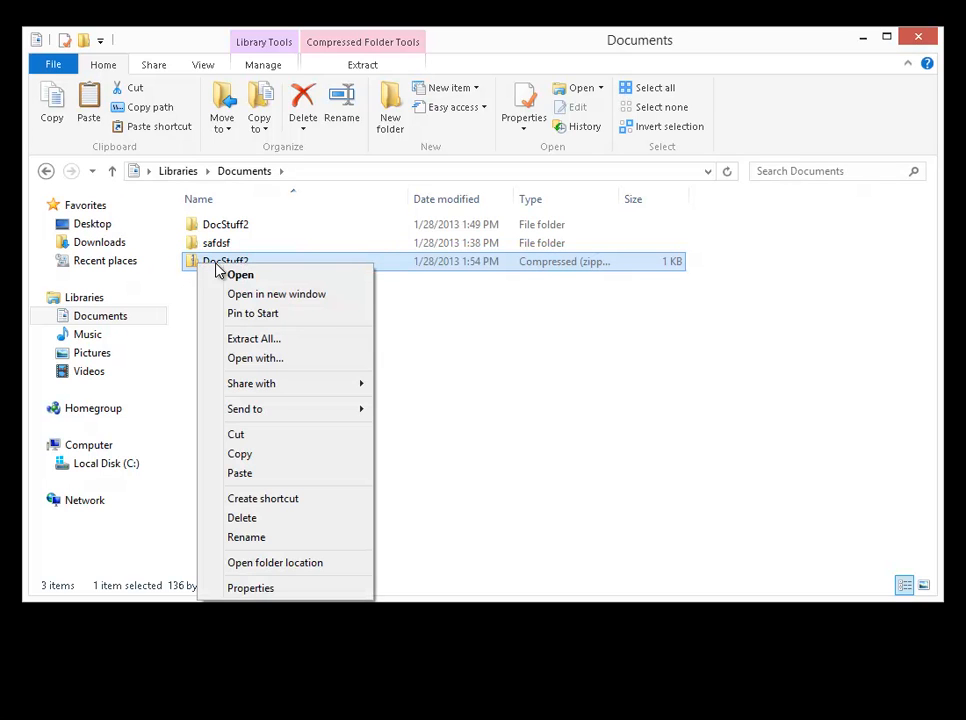
click(272, 345)
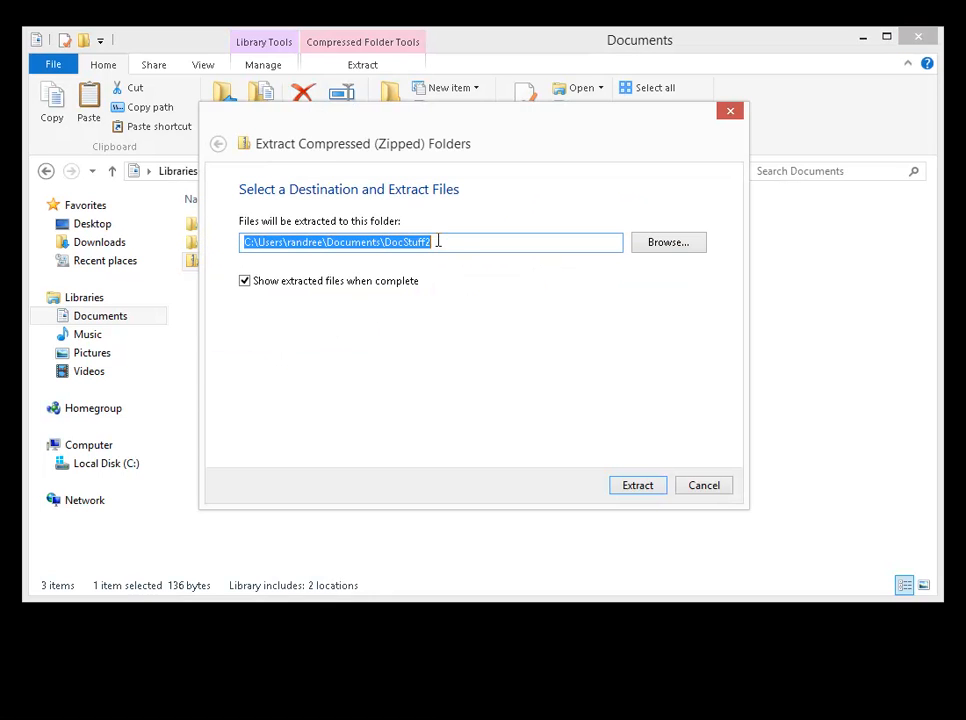
click(638, 486)
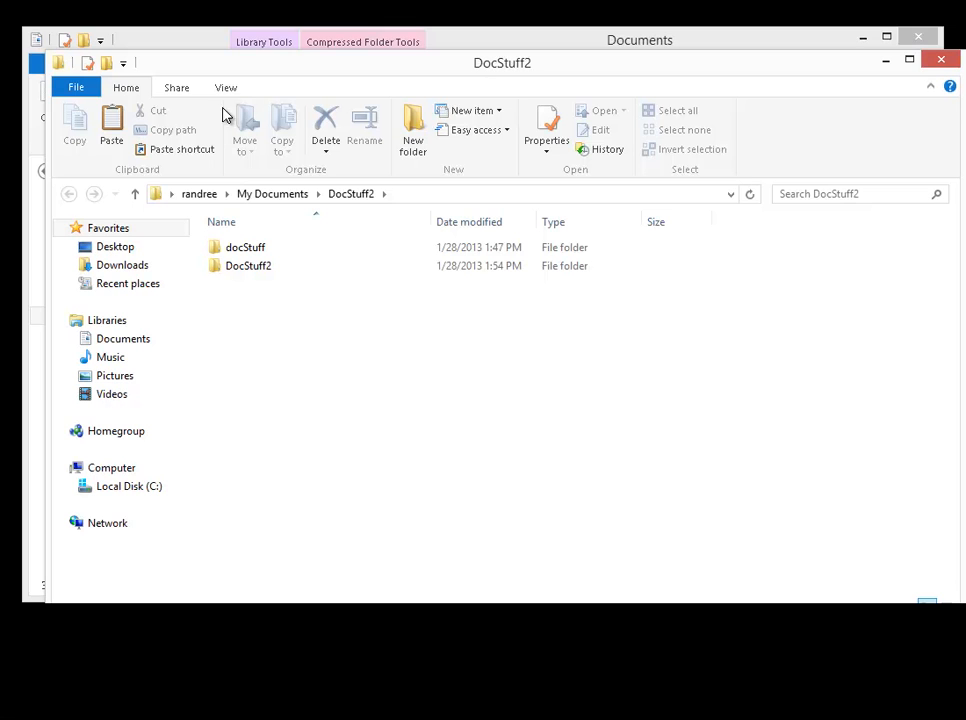
click(941, 60)
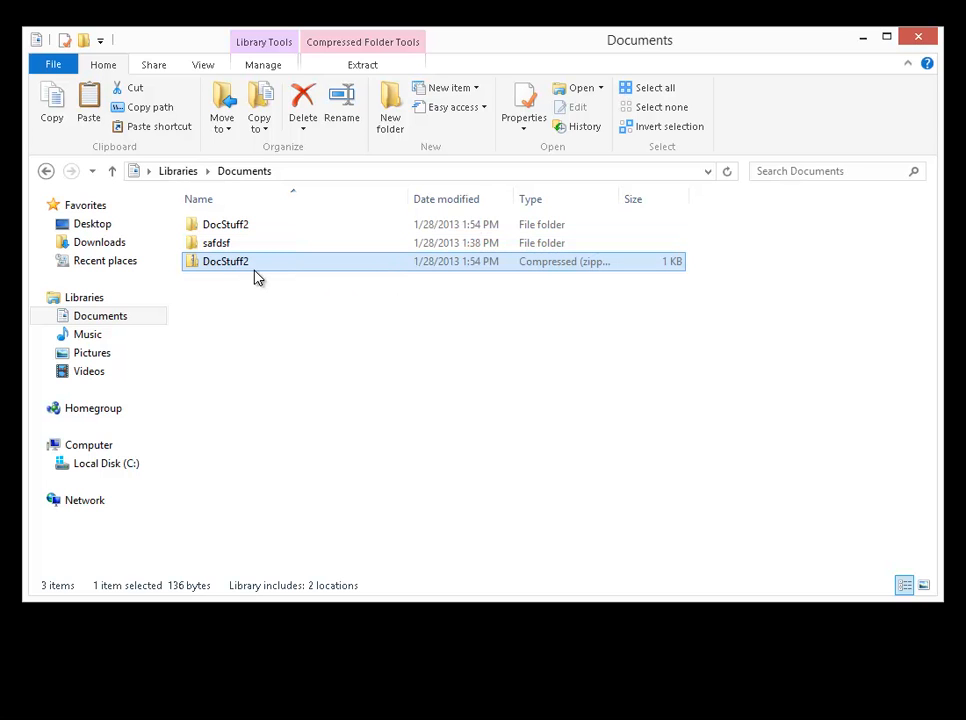
Zip the selection in the Documents library again using the sharing commands, accepting the suggested name DocStuff2 (2).
click(153, 65)
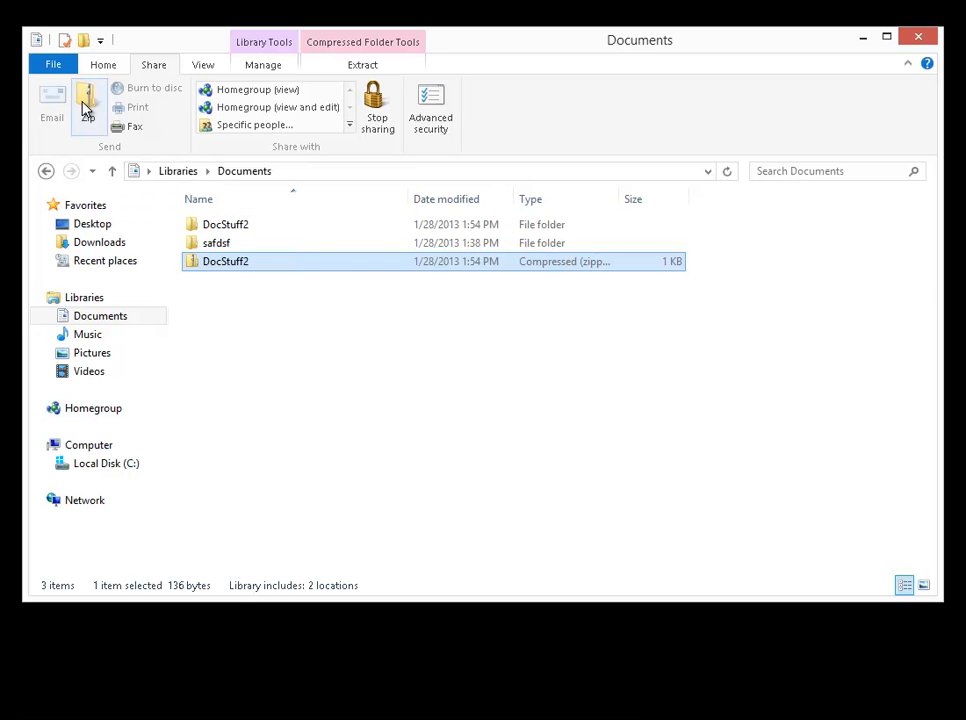
click(213, 227)
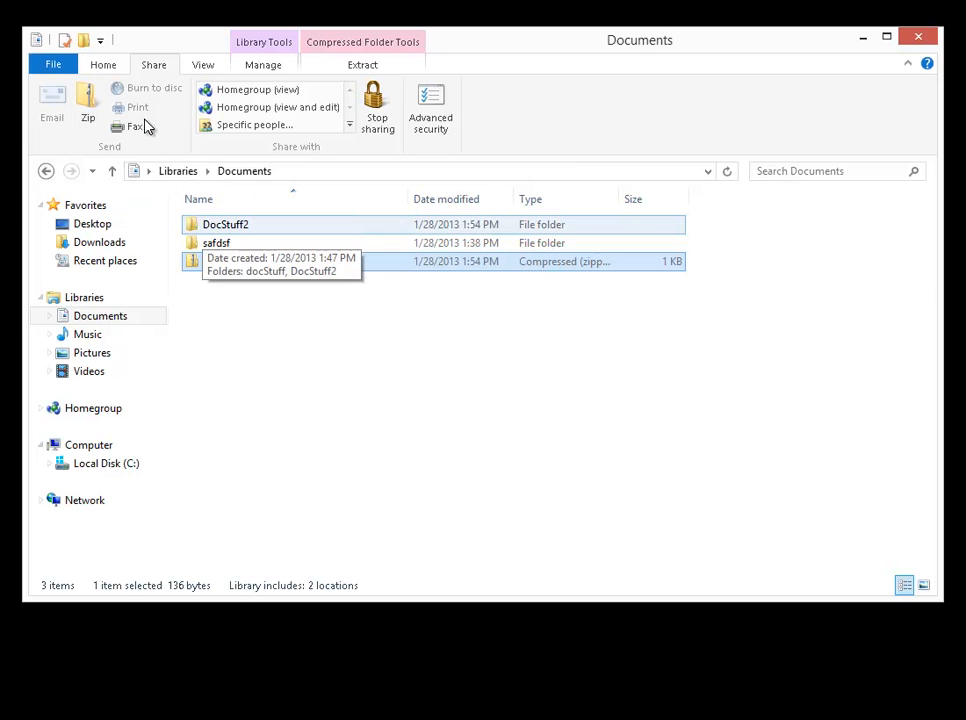
click(88, 100)
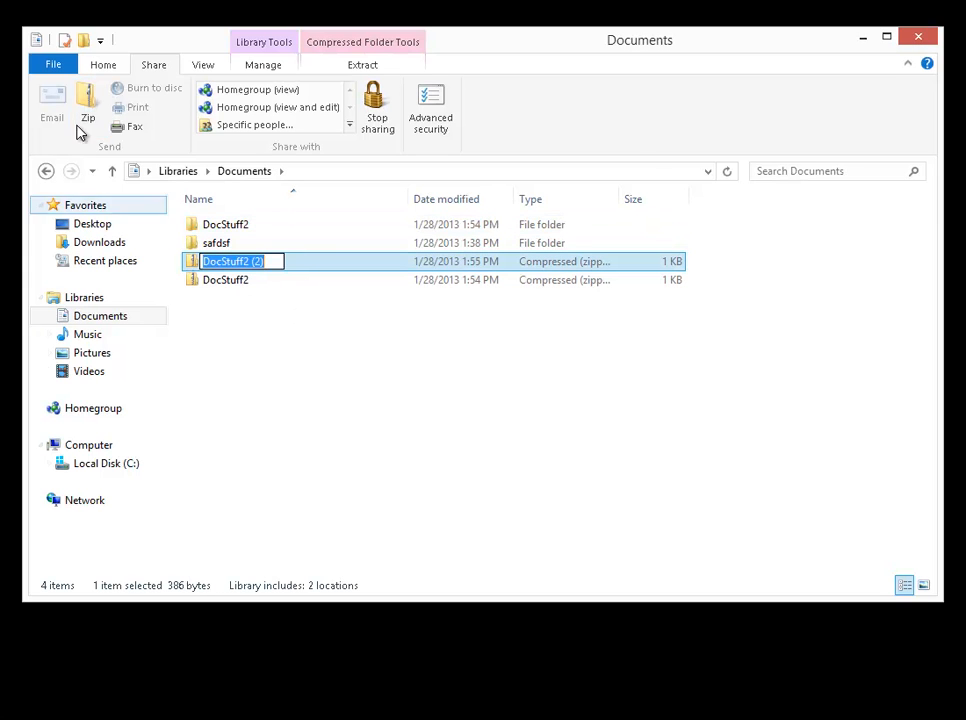
click(289, 261)
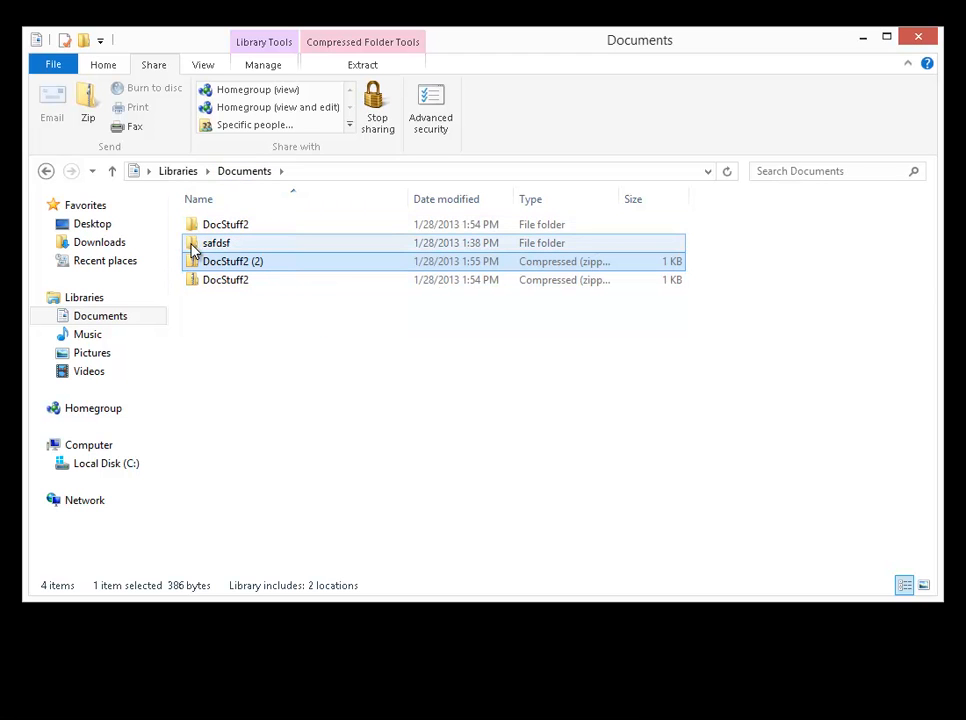
Turn on the details pane and show the details of the DocStuff2 and safdsf folders.
click(203, 64)
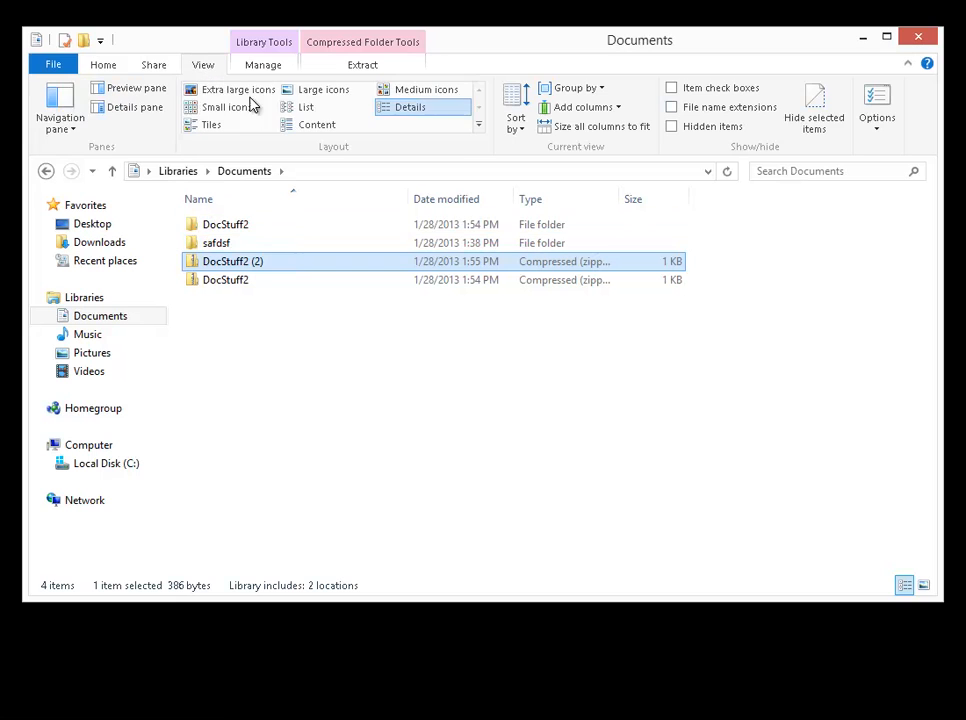
click(138, 110)
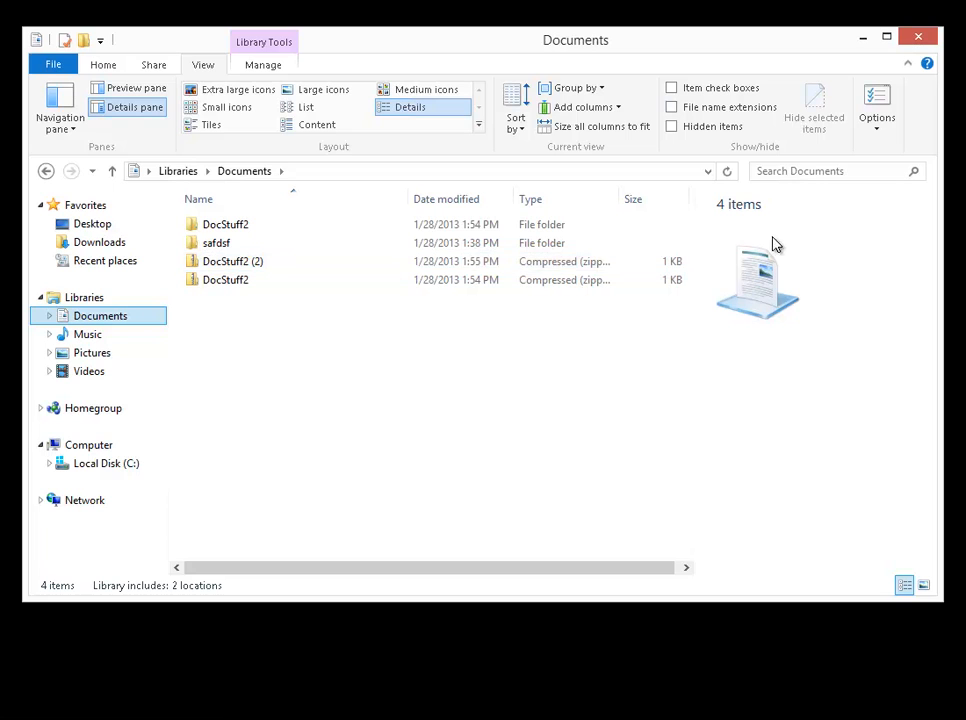
click(215, 228)
click(222, 248)
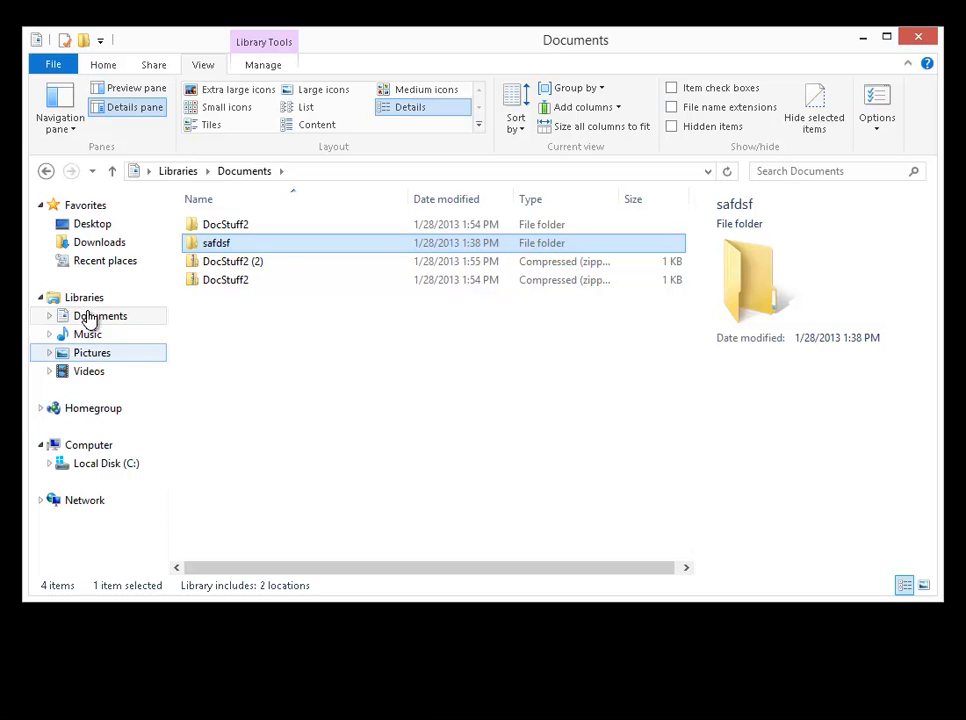
Examine the details of the mplayerc application and the 1024x768a picture on Local Disk (C:).
click(105, 466)
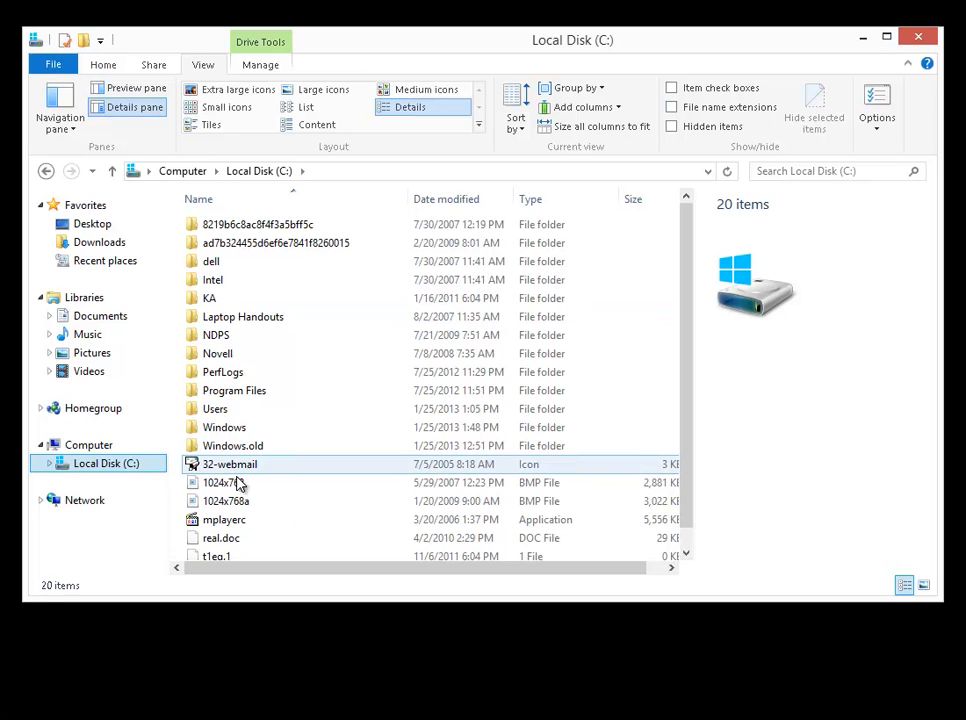
click(234, 523)
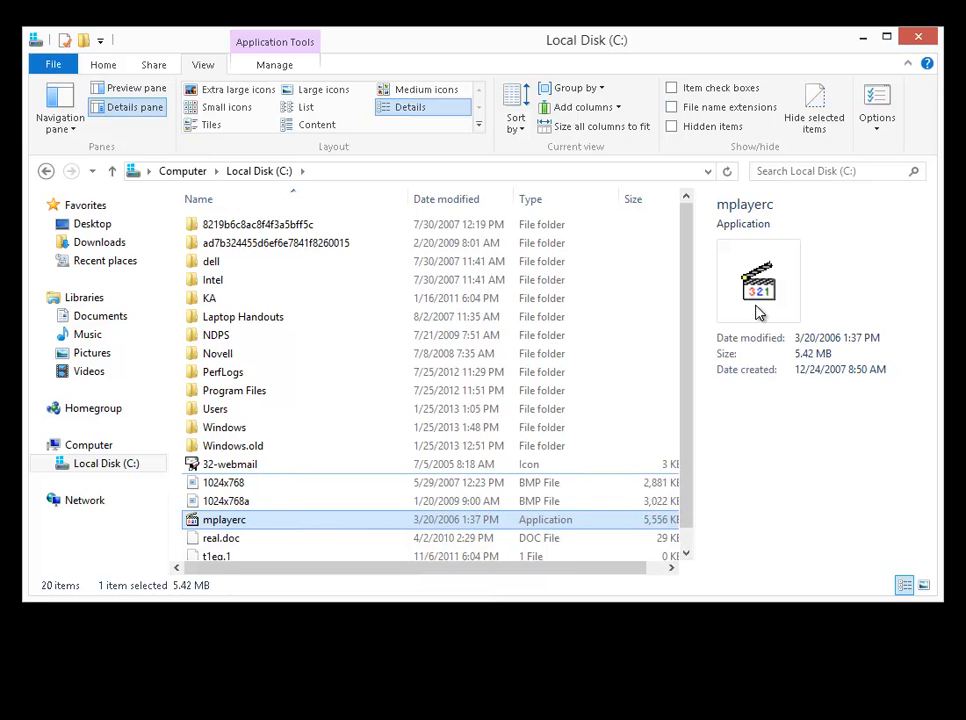
click(224, 505)
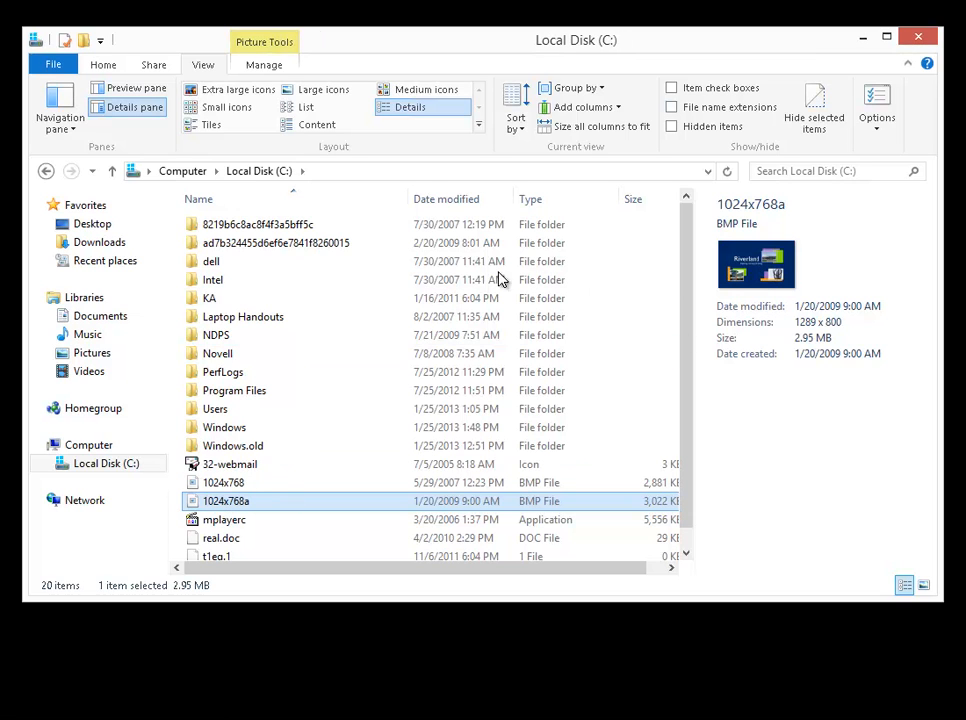
click(136, 89)
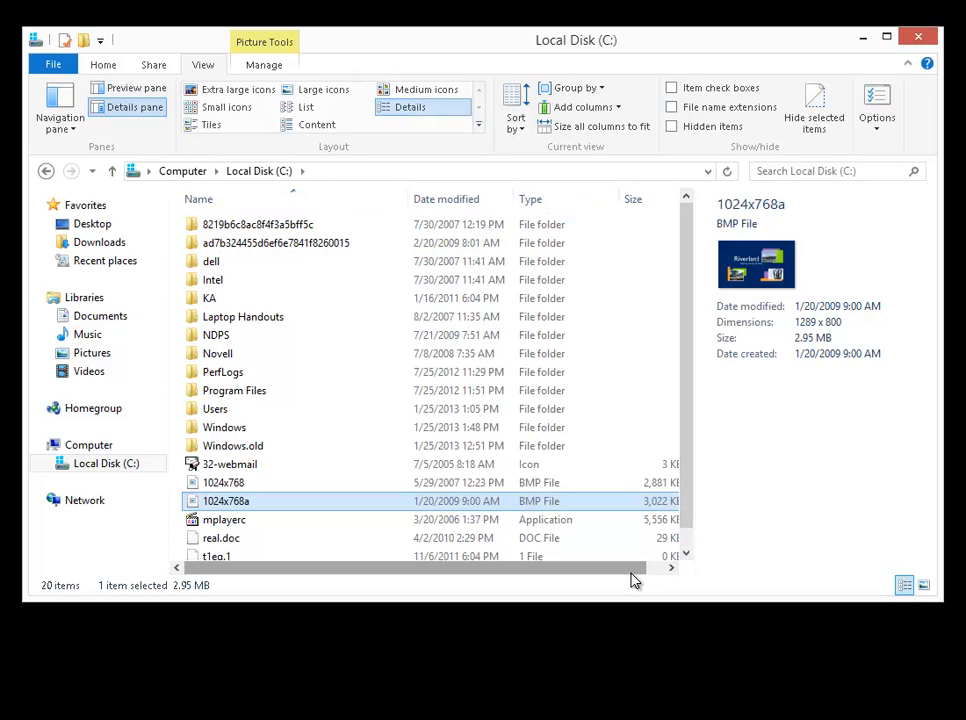
Review the sort options for drive C:, sort its contents by date modified in both directions, and restore sorting by name.
click(671, 568)
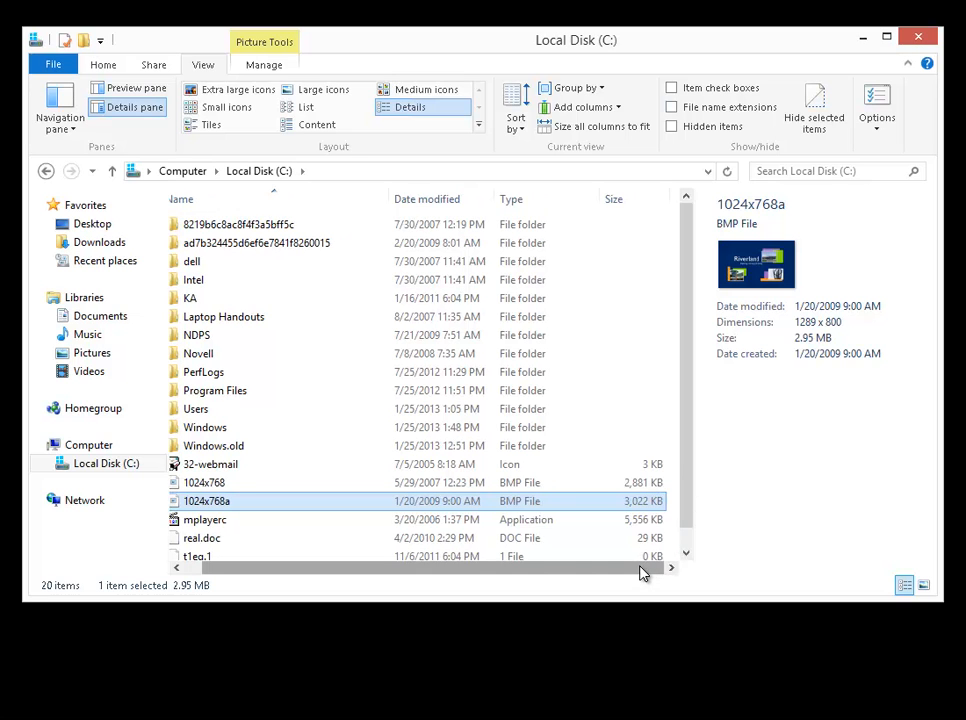
drag(533, 570, 485, 565)
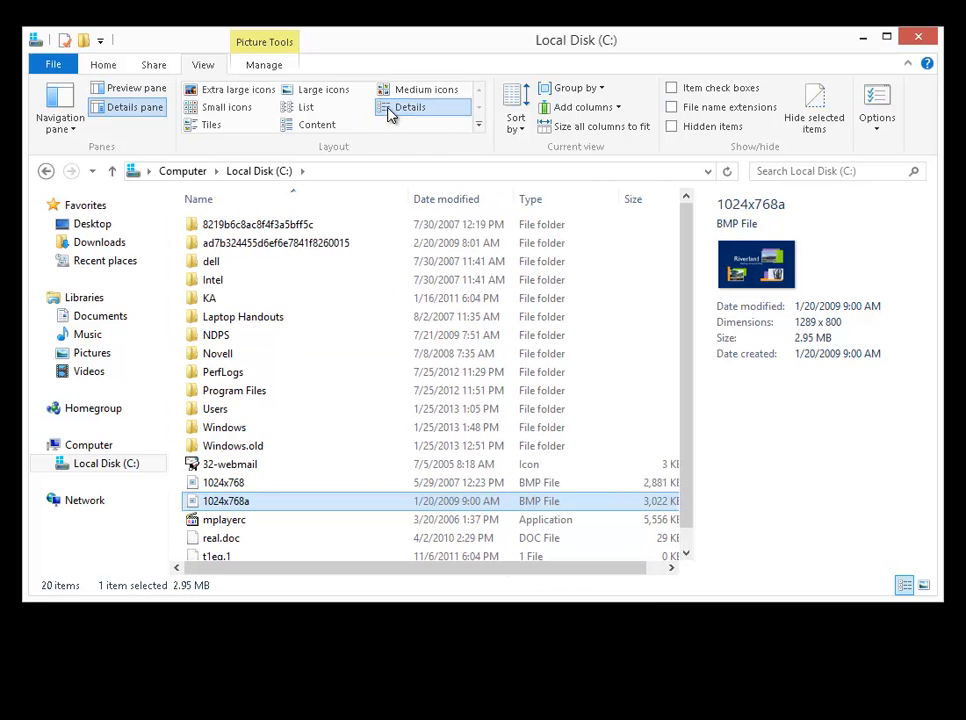
click(525, 132)
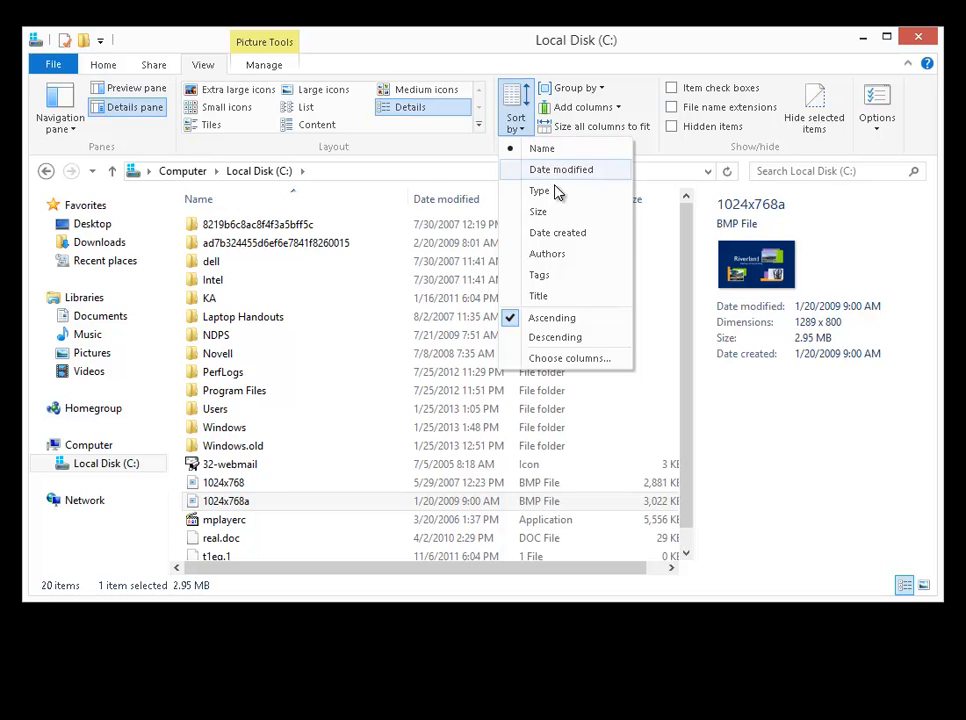
click(484, 40)
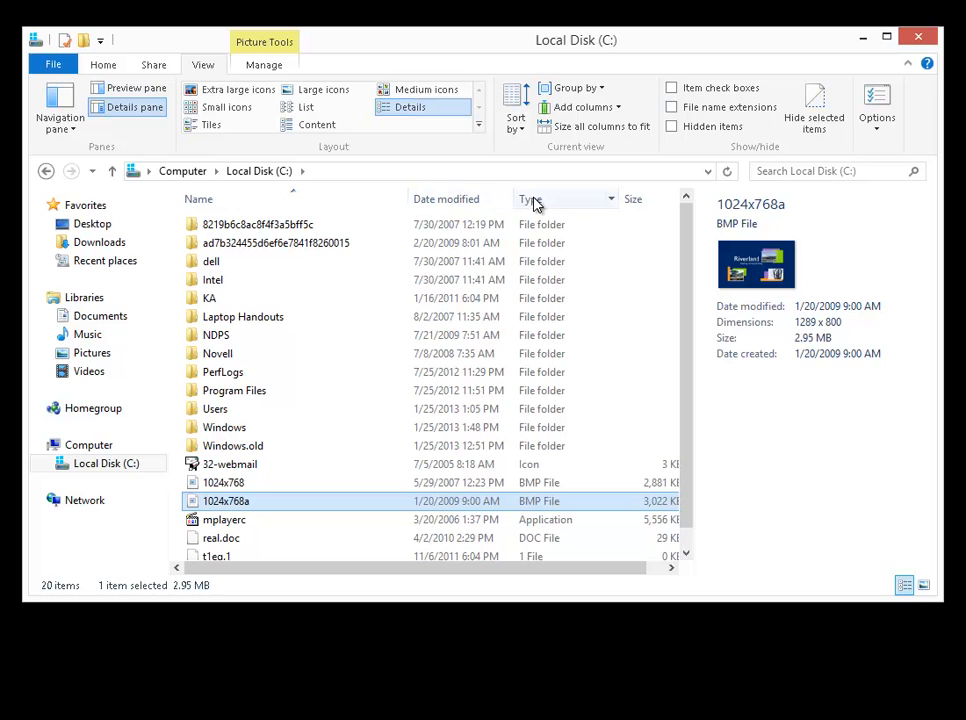
click(482, 203)
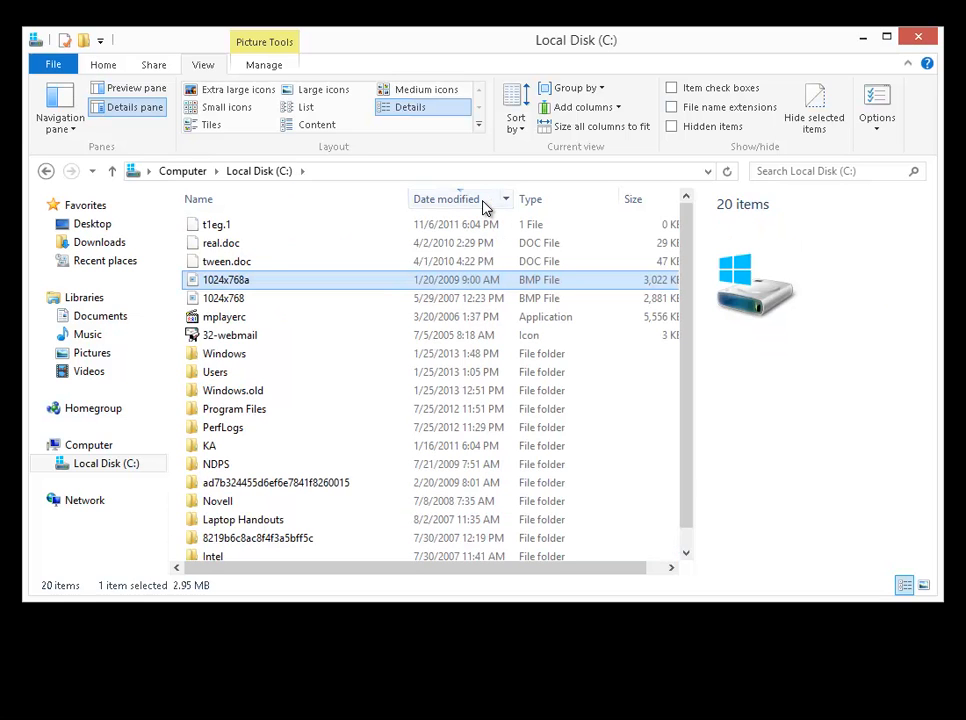
click(476, 203)
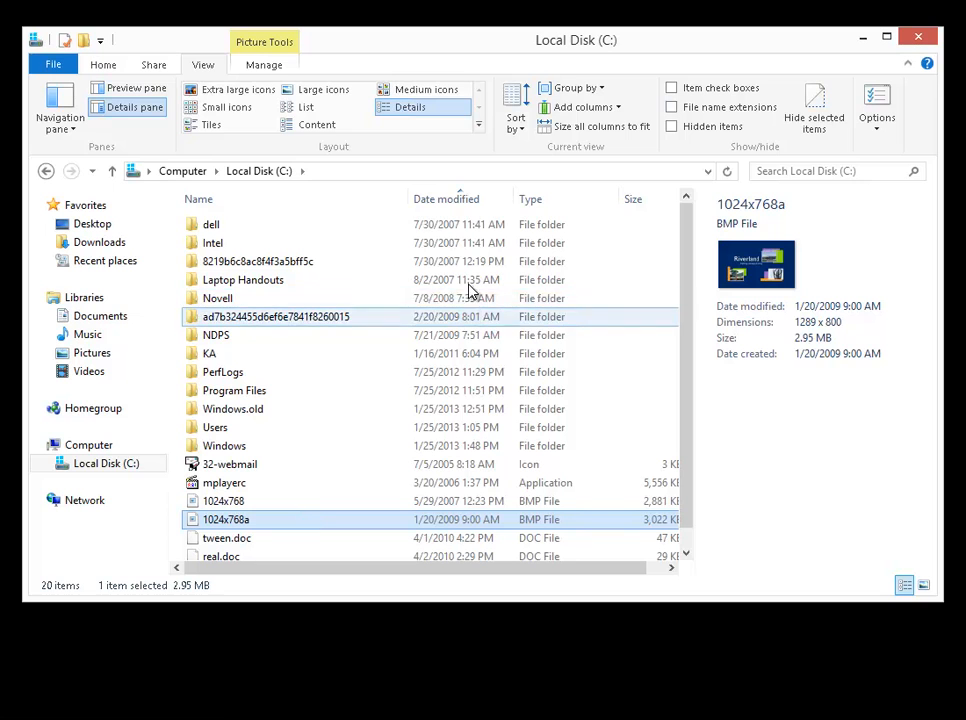
click(278, 203)
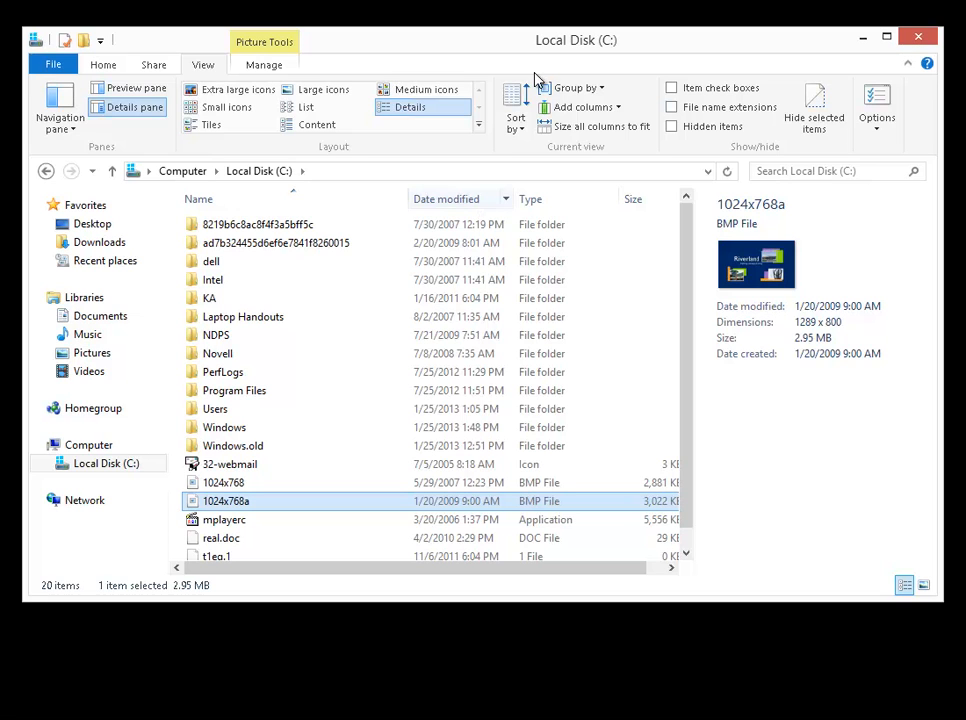
Review the picture management commands for 1024x768a and return to the Documents library.
click(268, 66)
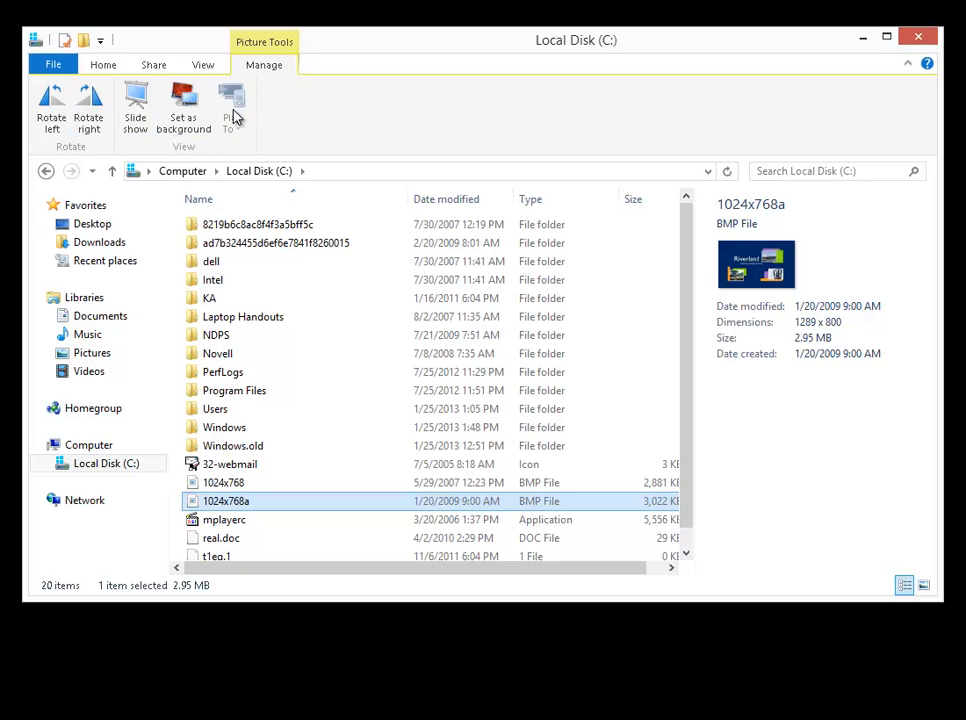
click(104, 66)
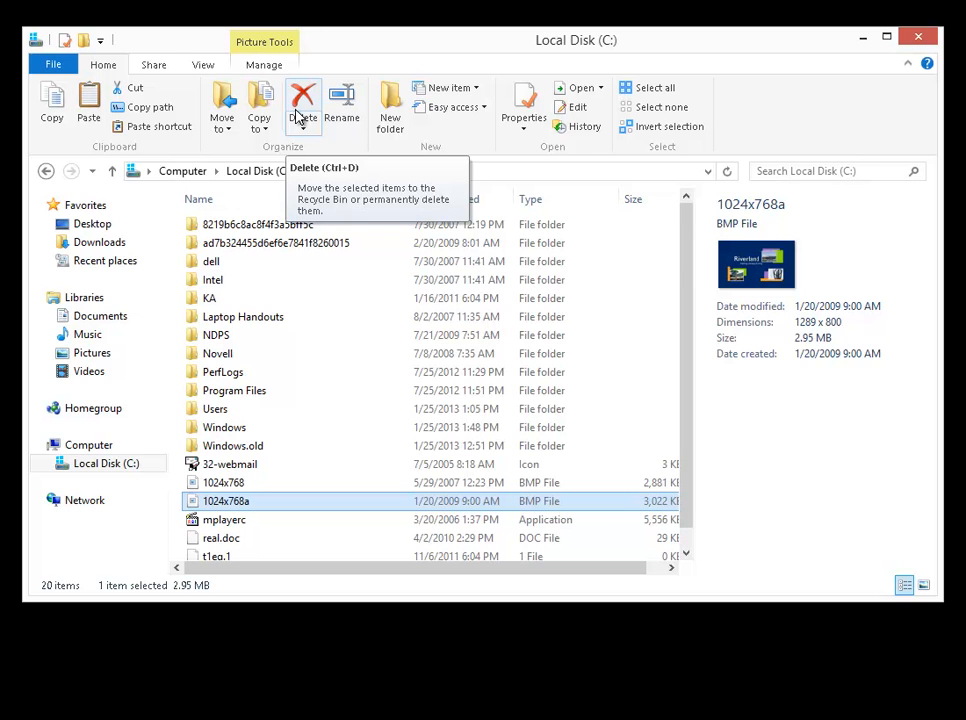
click(116, 318)
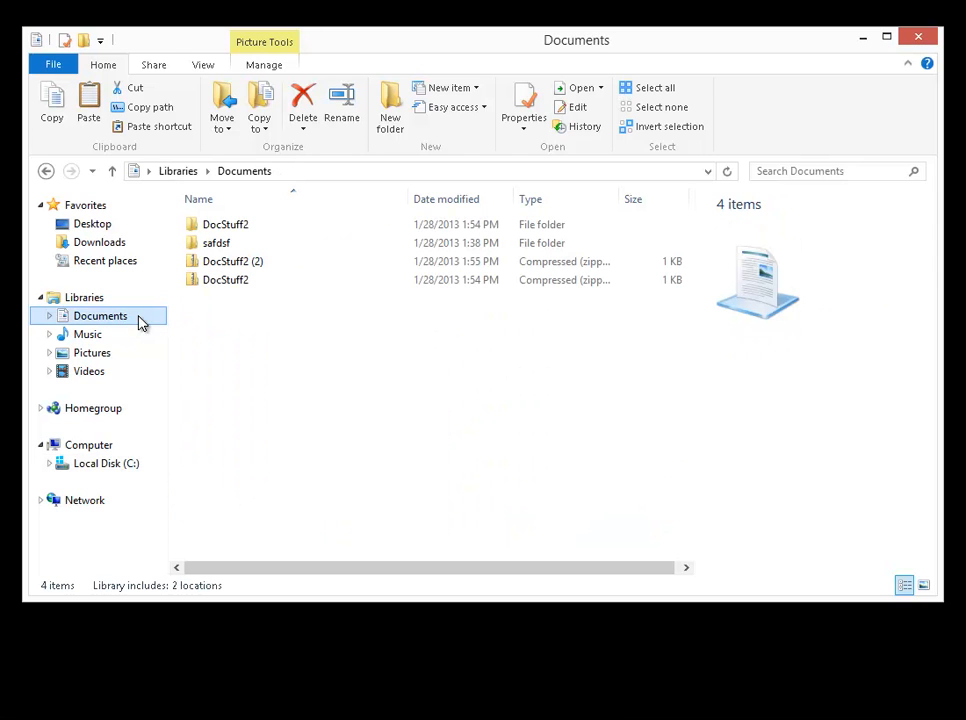